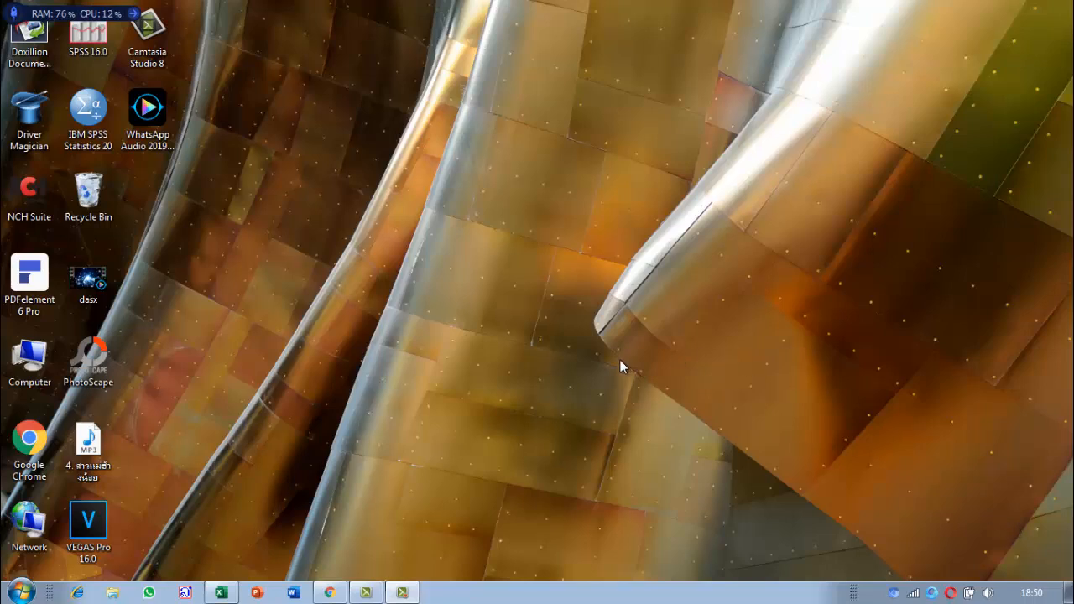
Switch to the open Excel workbook and show the vlook up table on Sheet2.
left_click(220, 592)
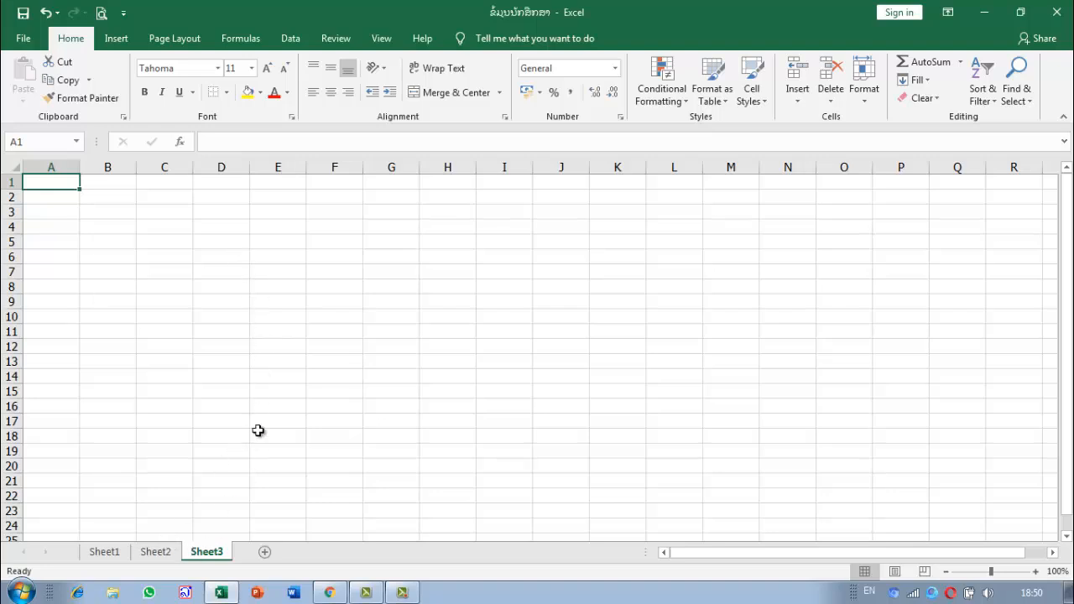
left_click(161, 554)
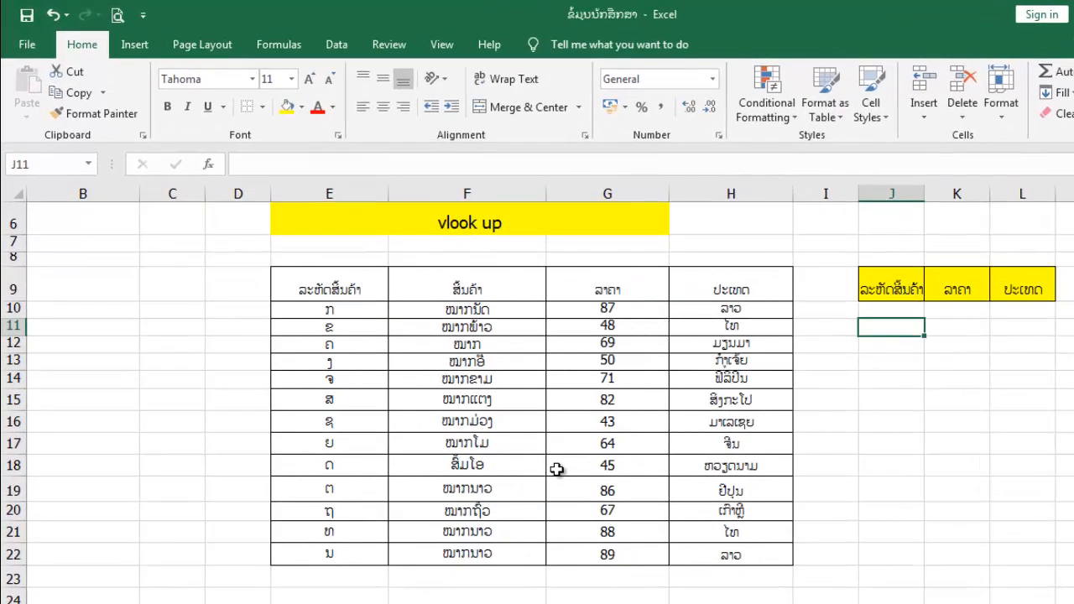
left_click(883, 427)
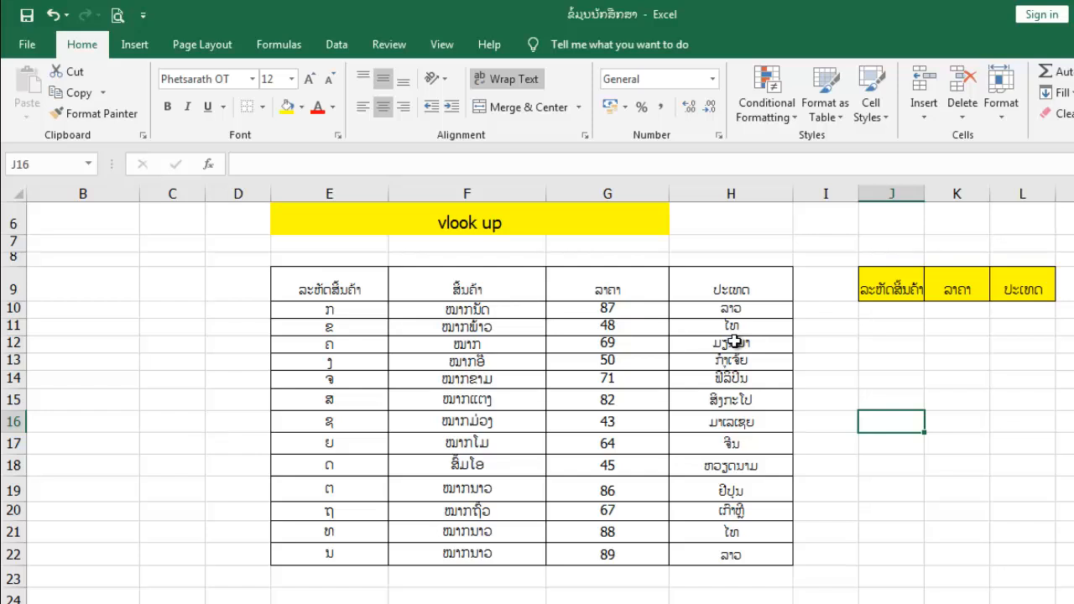
Enter the product code ກ in cell J10 of the small lookup table.
left_click(883, 309)
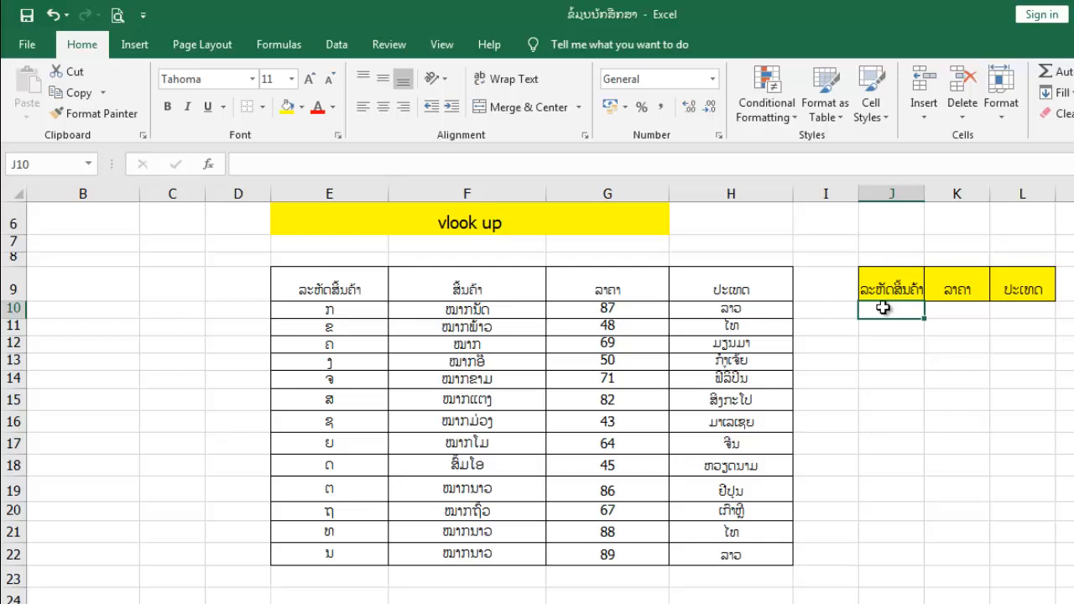
type("d")
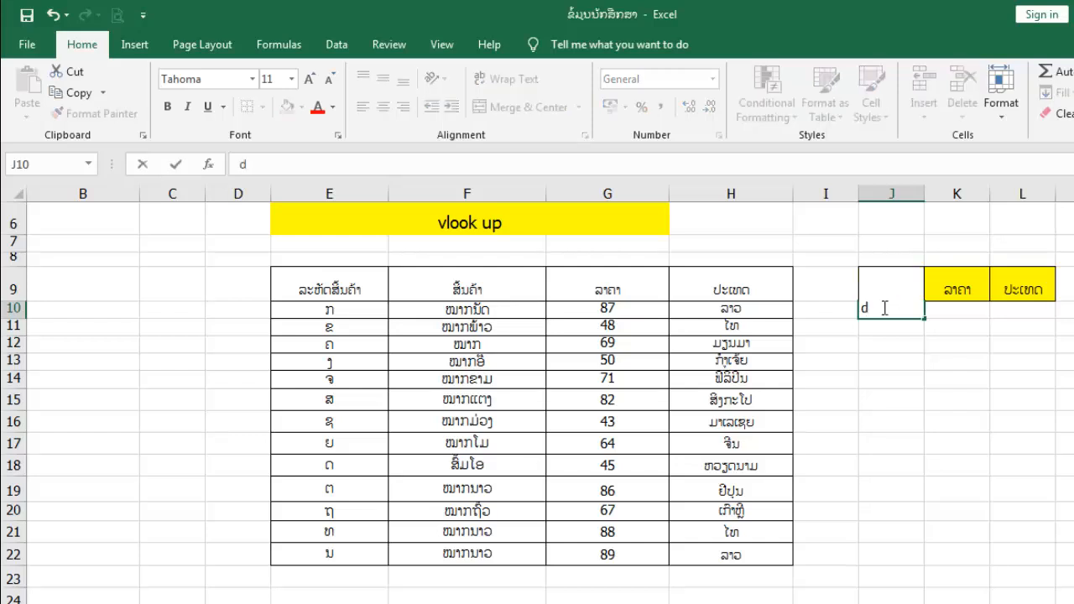
key("BackSpace")
type("ກ")
Fill in row 10 of the lookup table by hand with the price 87 in K10 and ລາວ in L10.
left_click(942, 312)
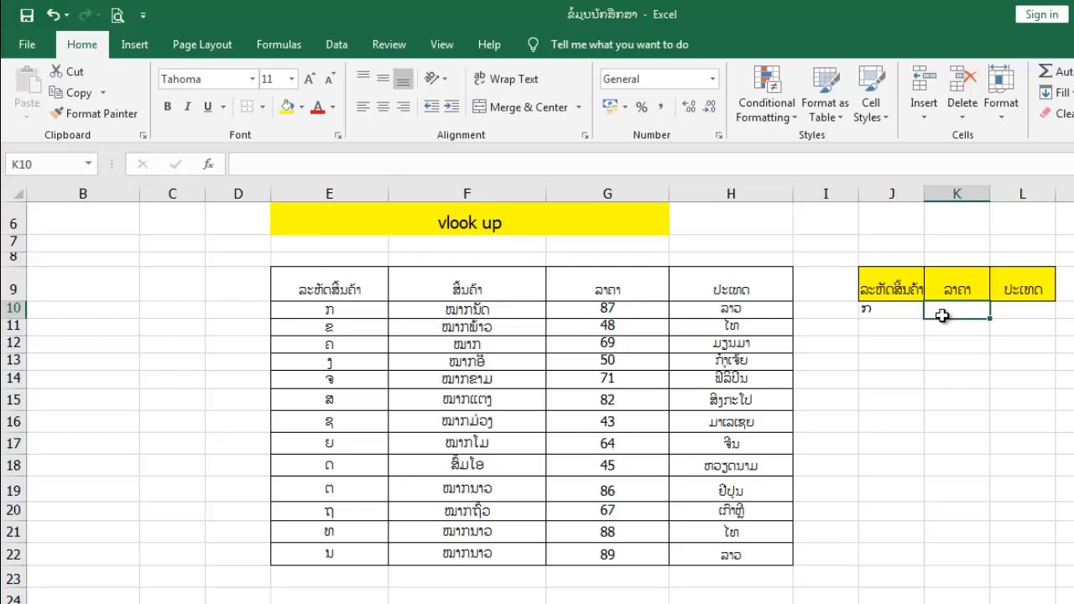
type("8")
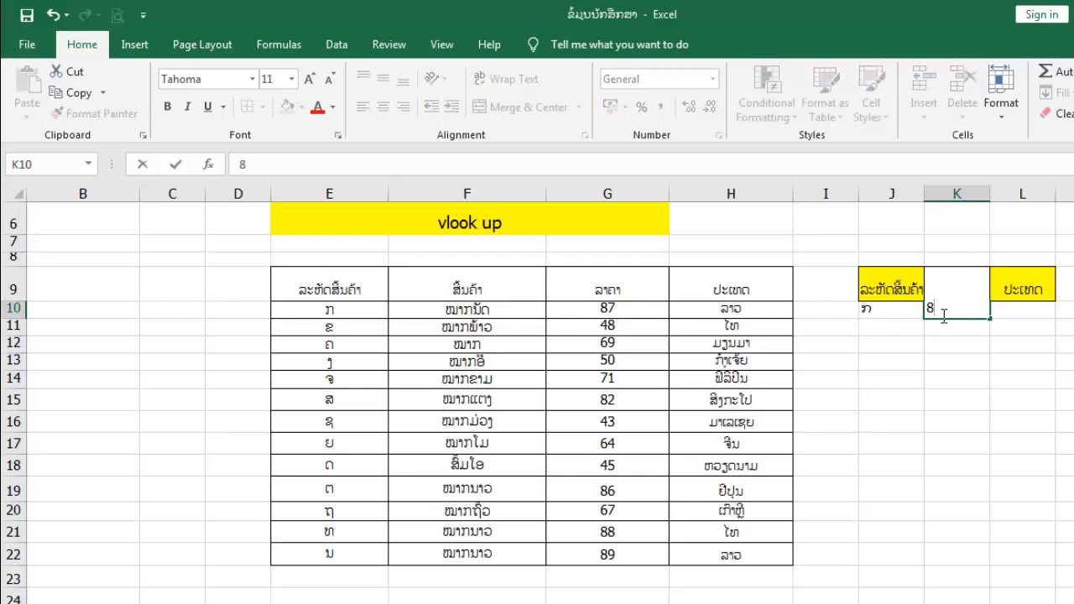
type("5")
key("BackSpace")
type("7")
left_click(1034, 308)
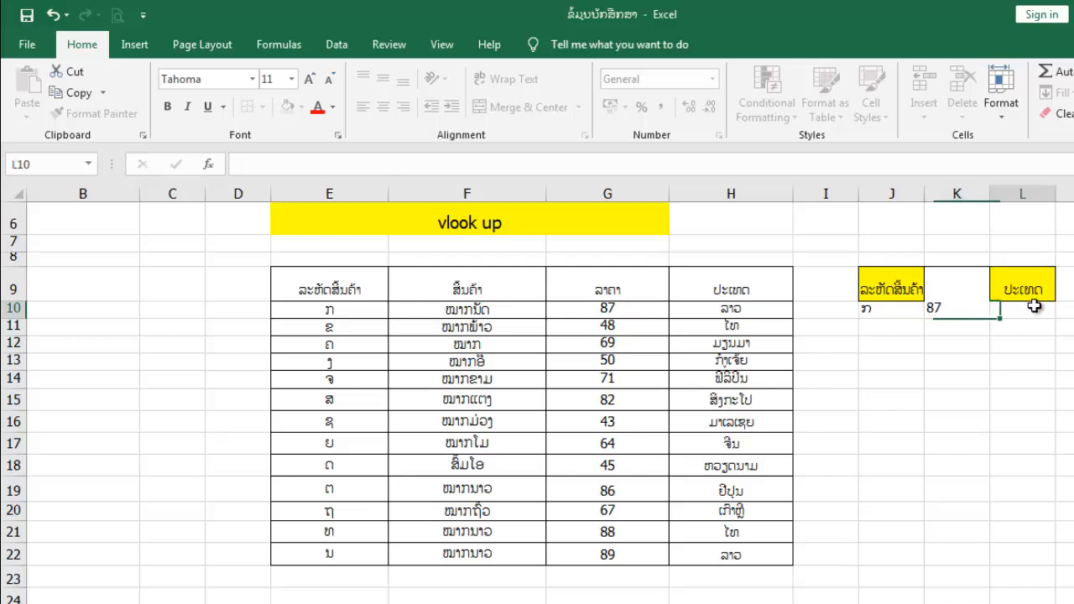
type("ລາວ")
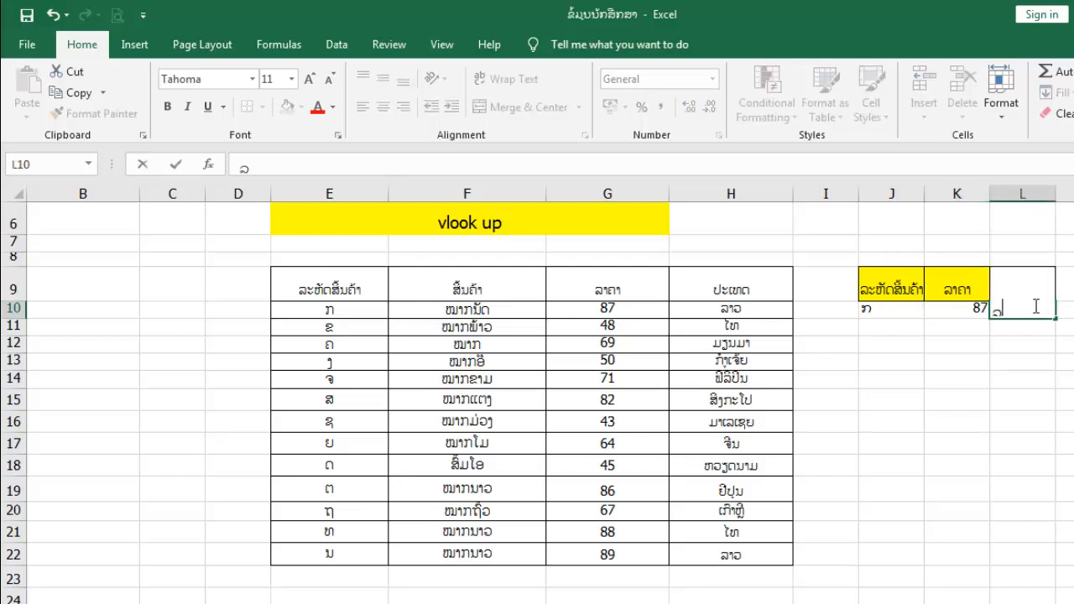
left_click(1058, 349)
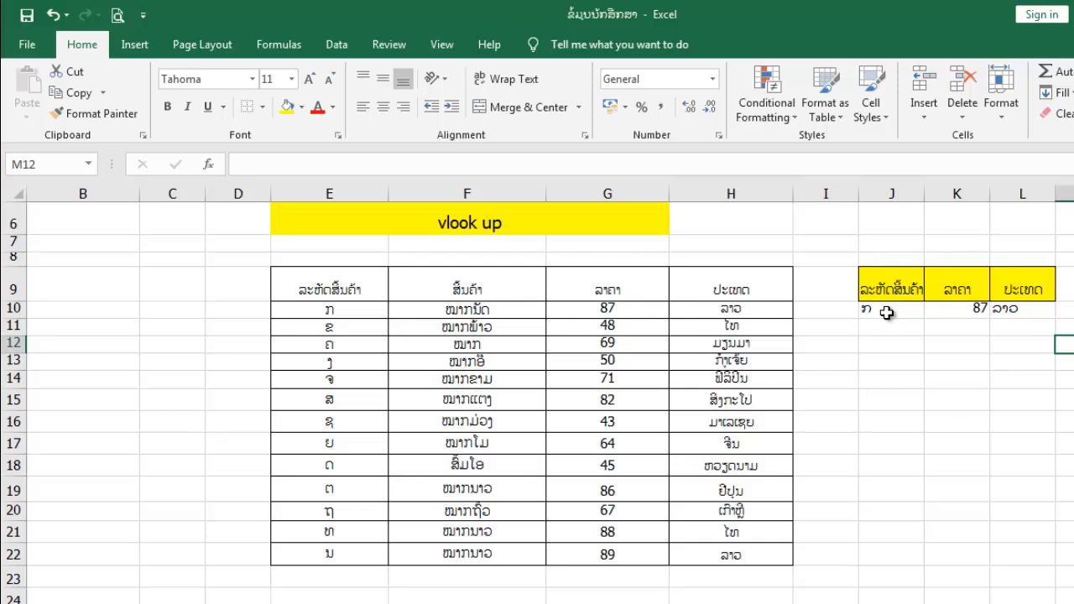
Clear the manually entered price in K10 and type in L10.
left_click(967, 312)
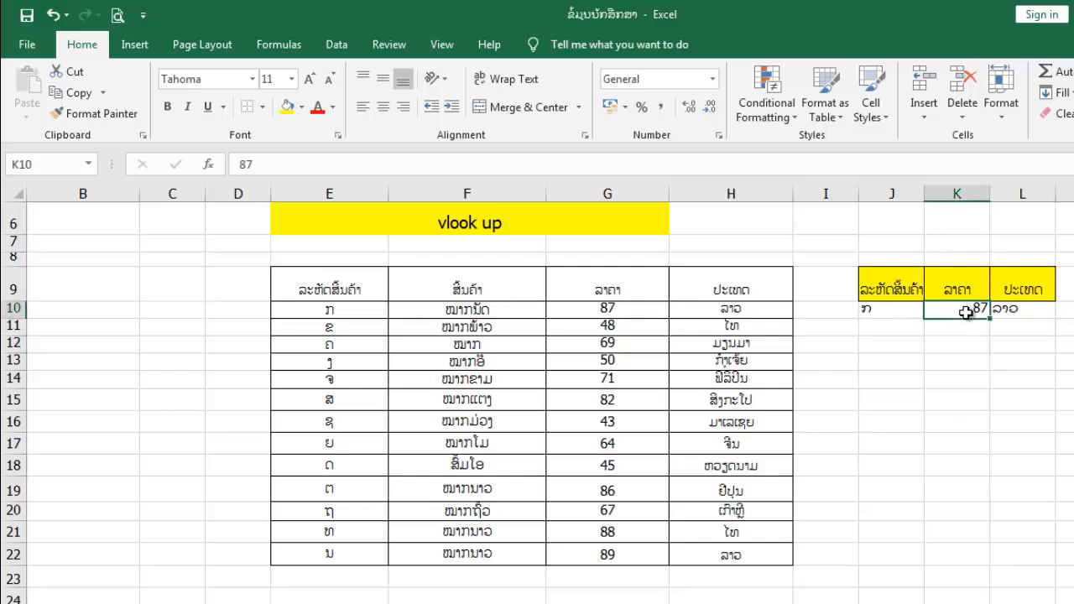
key("BackSpace")
left_click(1010, 314)
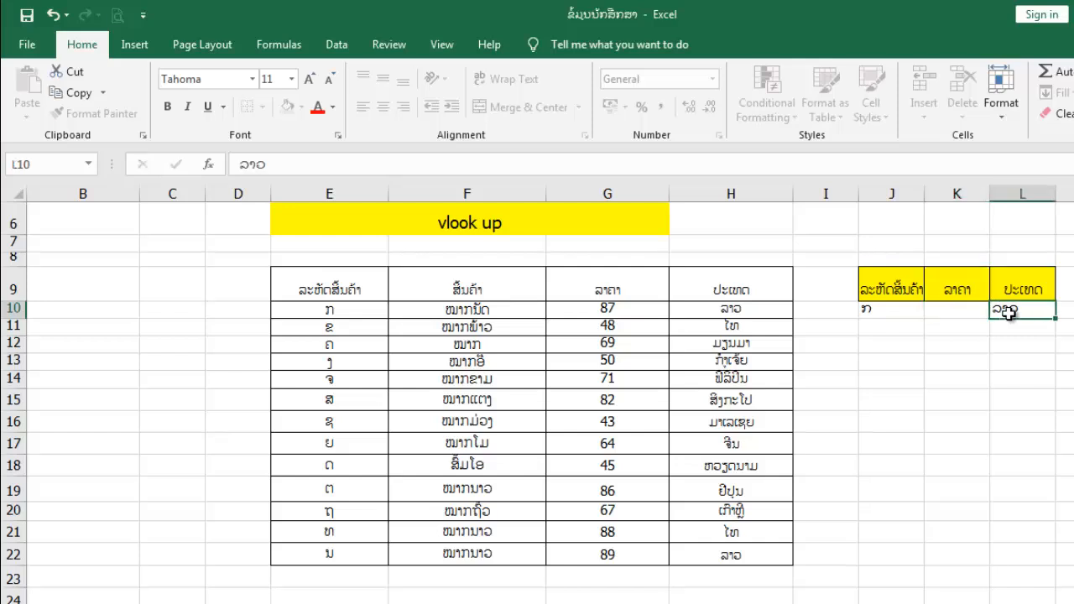
key("BackSpace")
Replace the product code in J10 with ຍ and enter the code ຖ in J11.
left_click(905, 307)
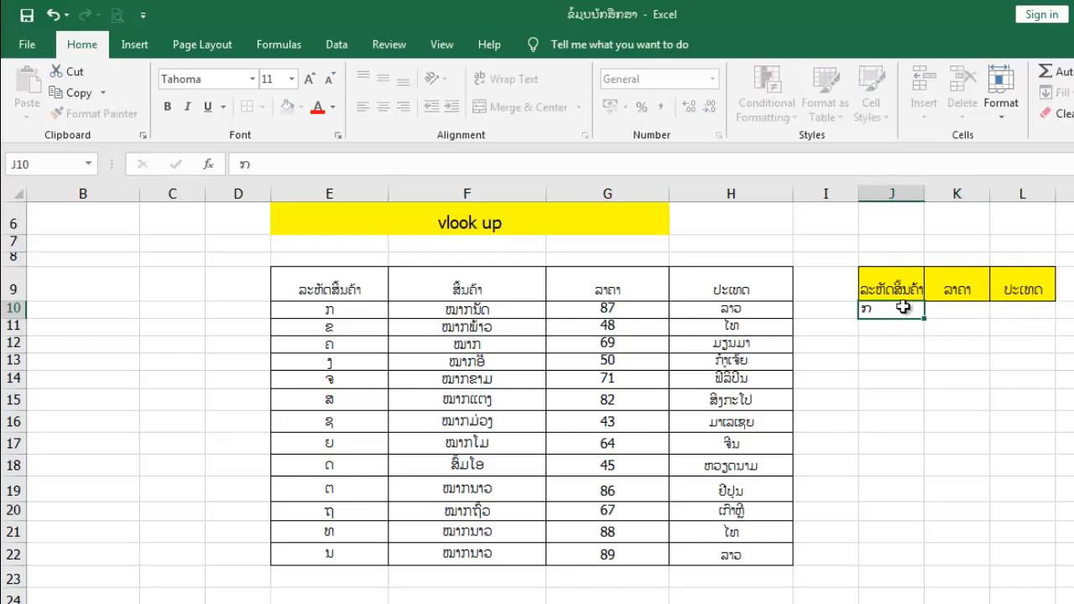
key("BackSpace")
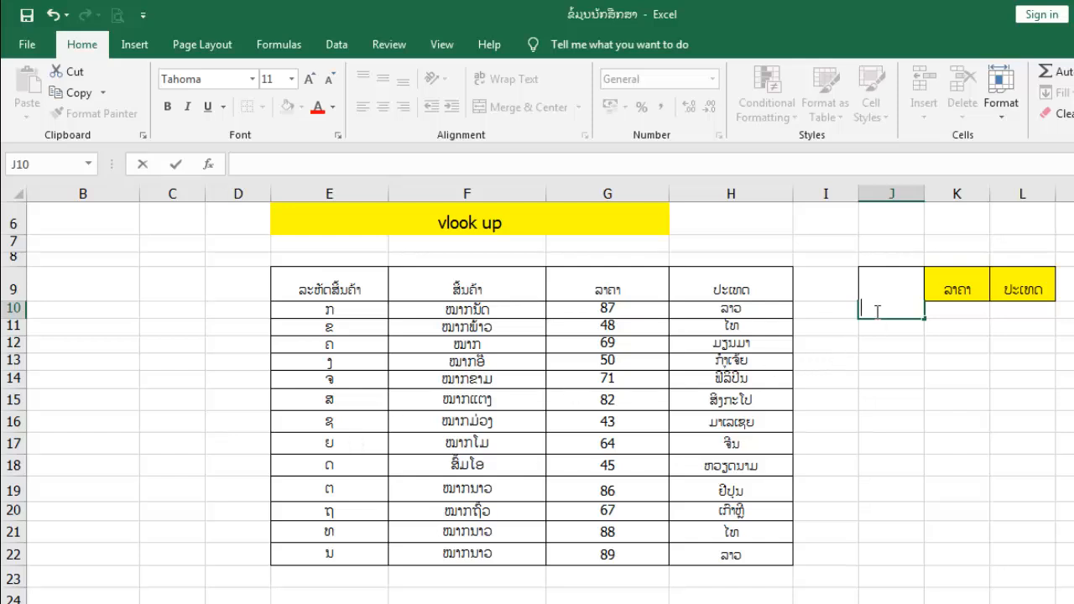
type("ຍ")
key("Return")
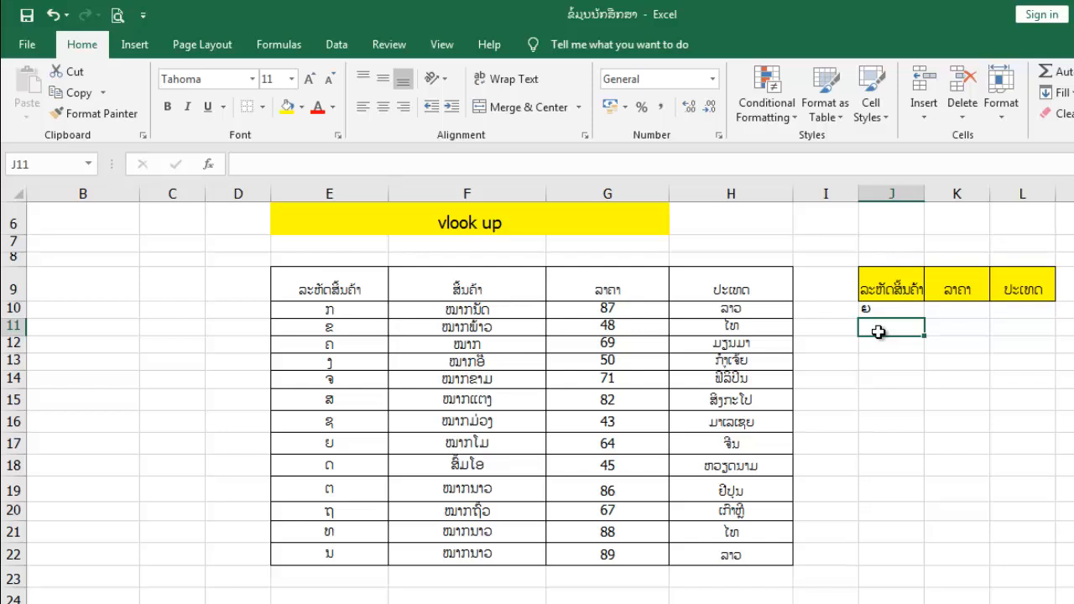
type("ຖ")
left_click(957, 332)
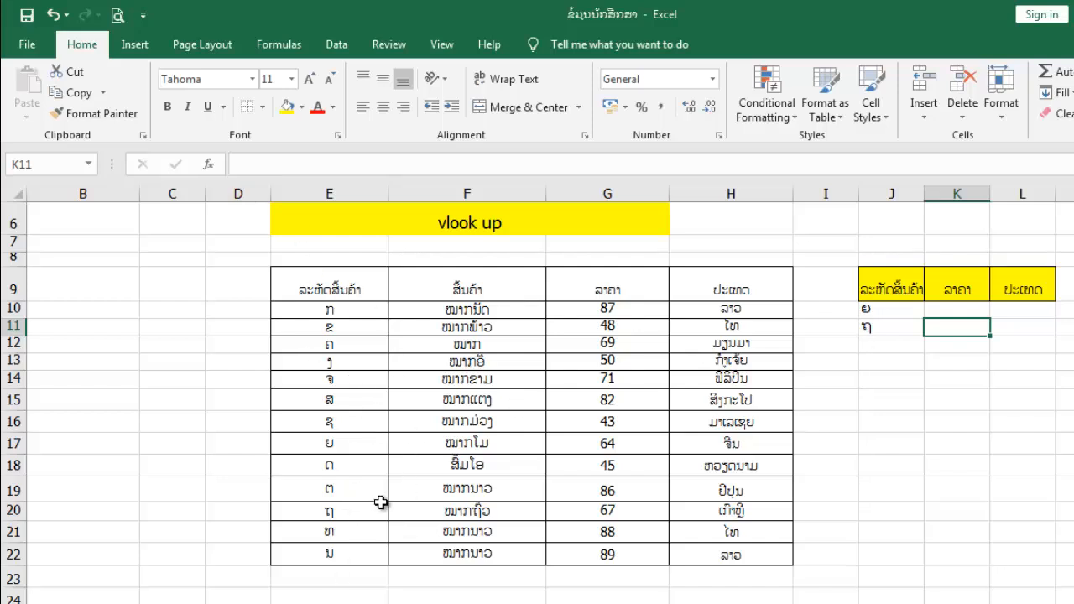
Start a VLOOKUP formula in the price cell K10 with J10 as the lookup value.
left_click(956, 307)
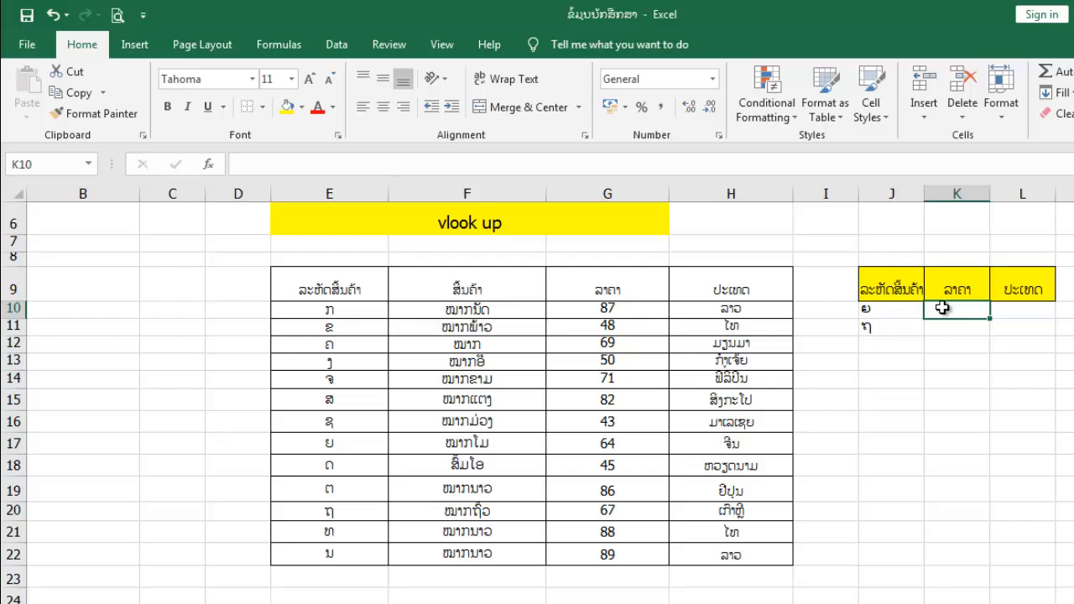
type("=")
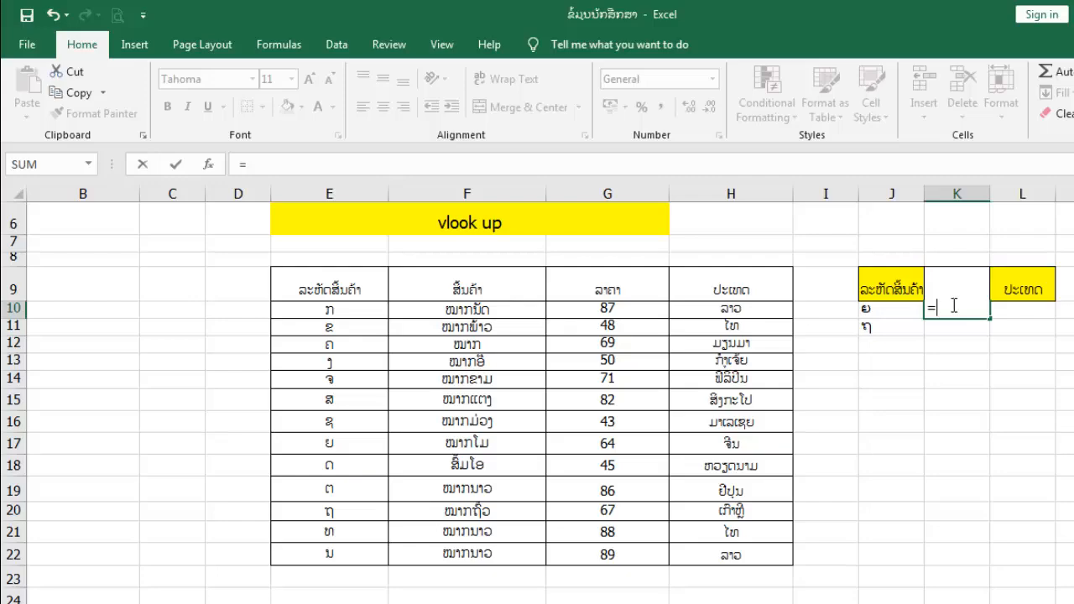
type("vl")
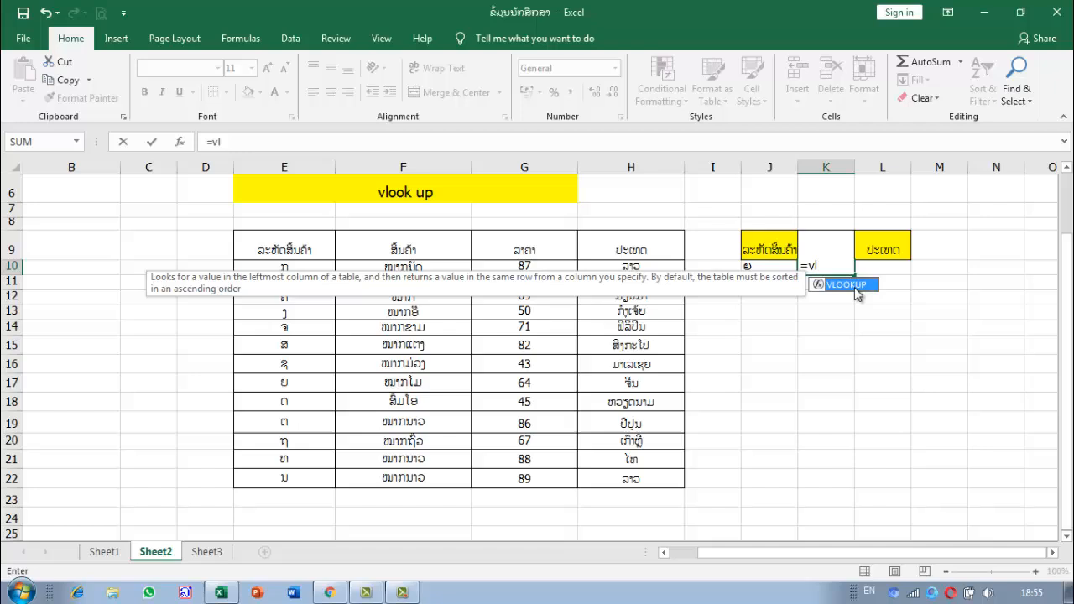
double_click(856, 287)
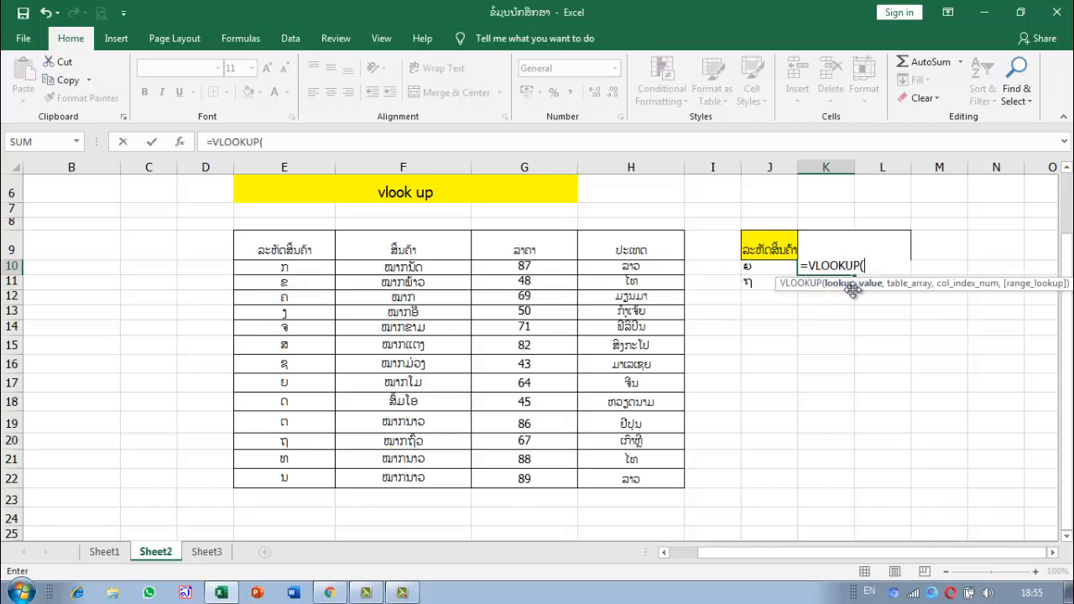
left_click(758, 270)
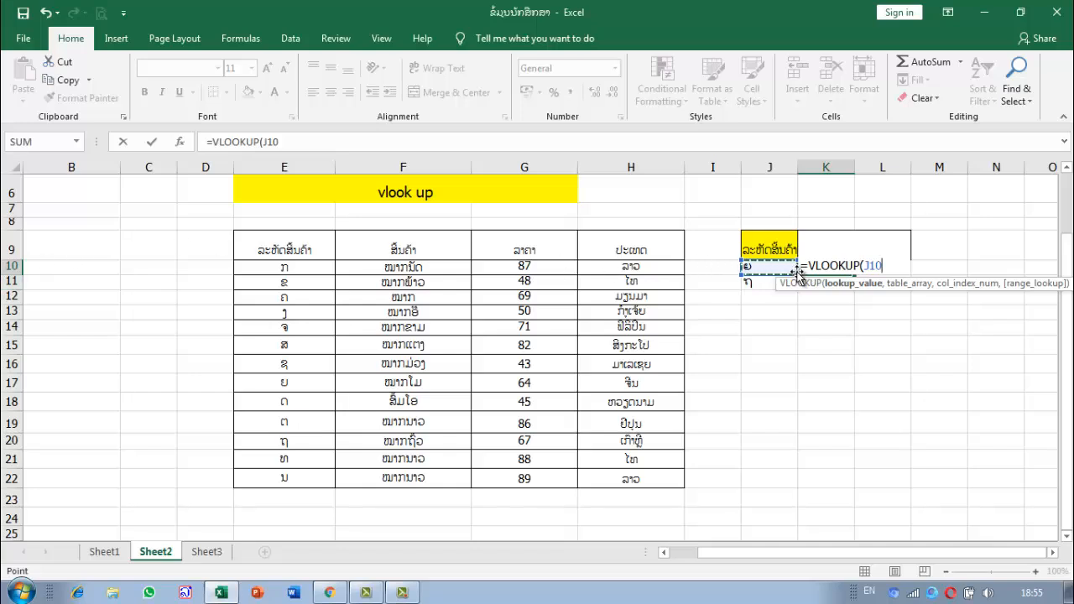
type(",")
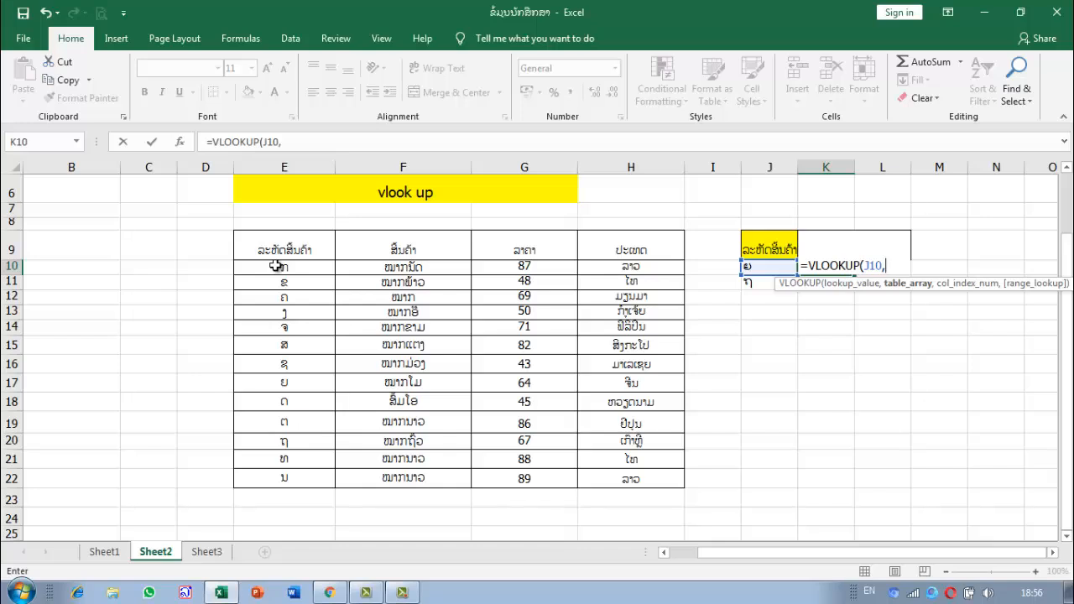
left_click(277, 266)
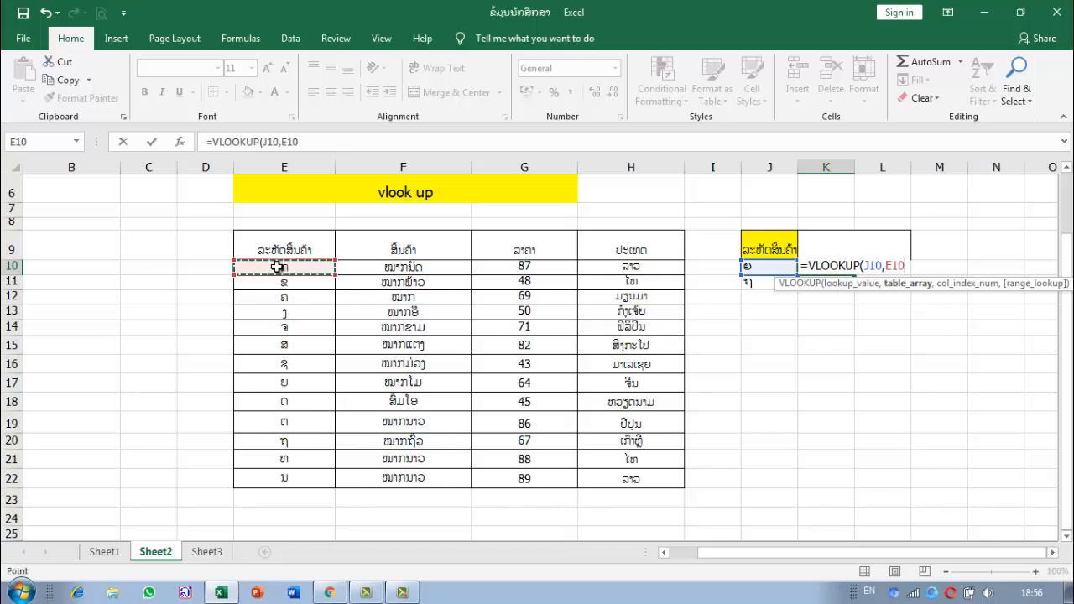
left_click_drag(277, 266, 533, 456)
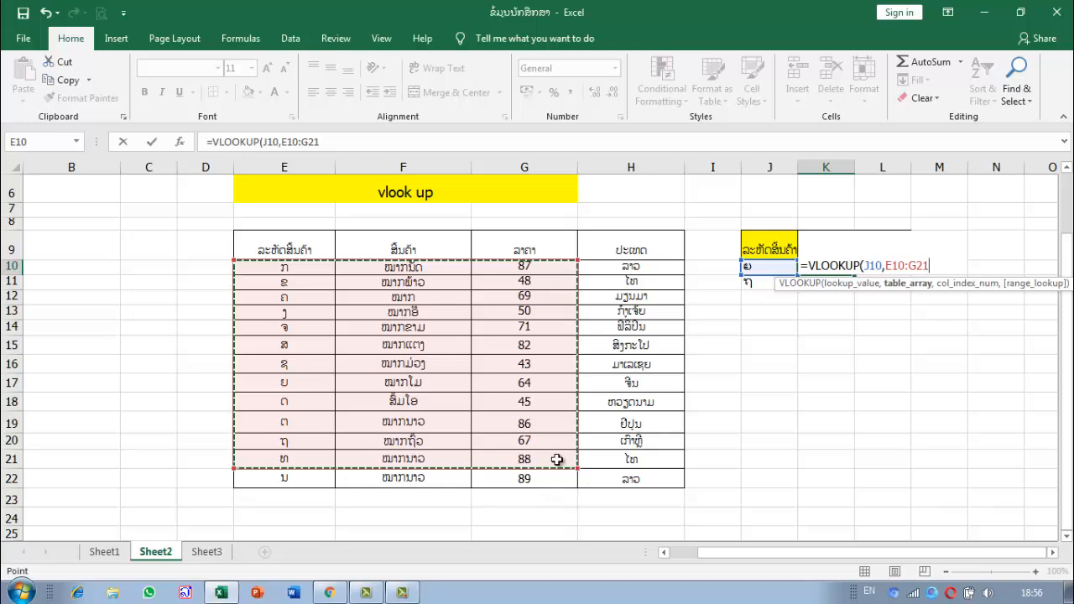
left_click(546, 518)
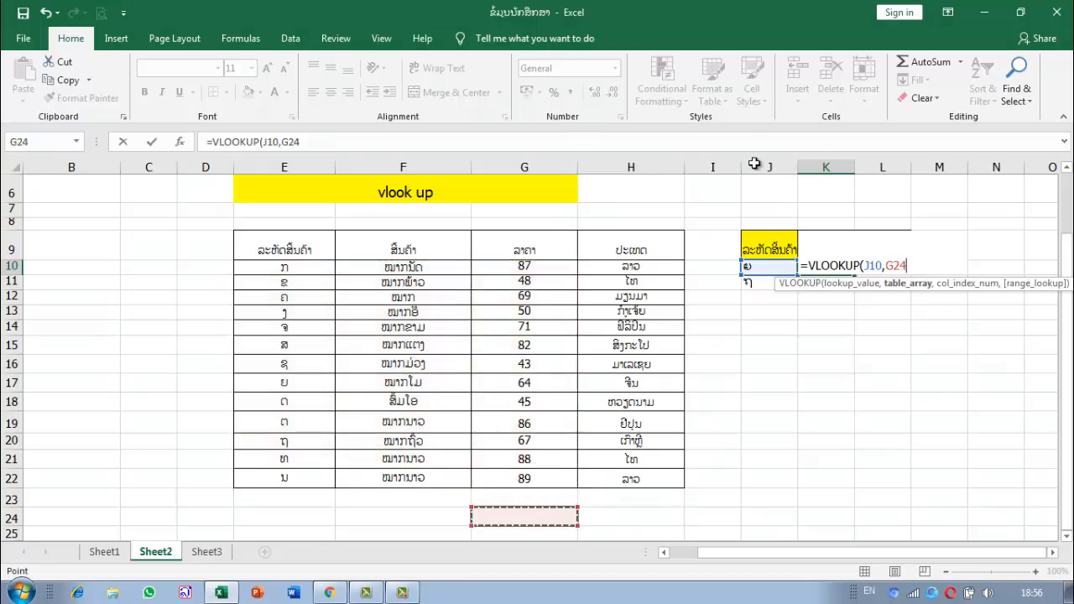
left_click(791, 190)
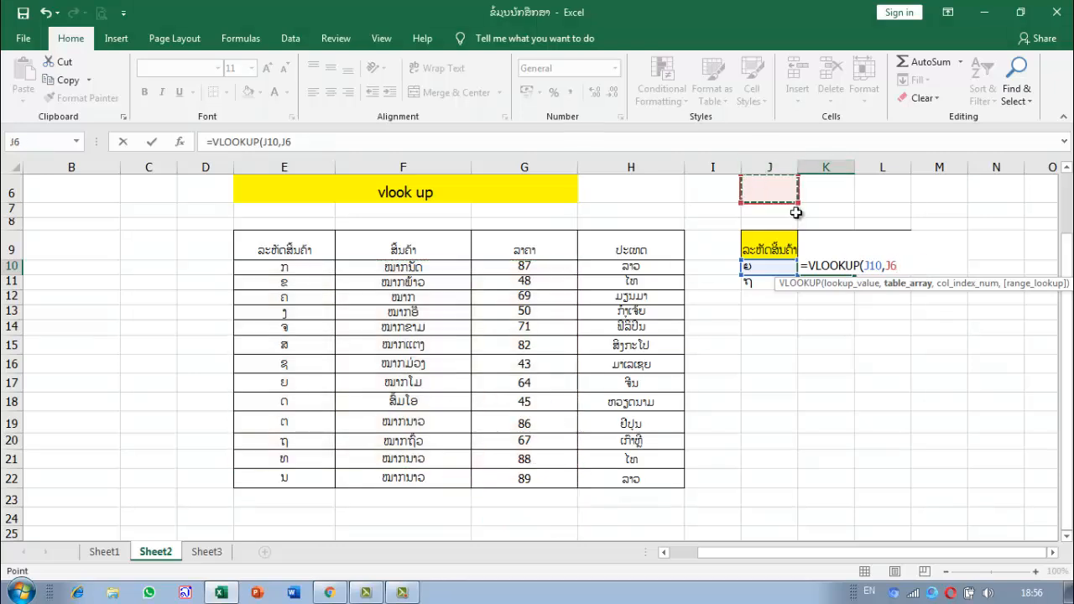
key("BackSpace")
key("BackSpace")
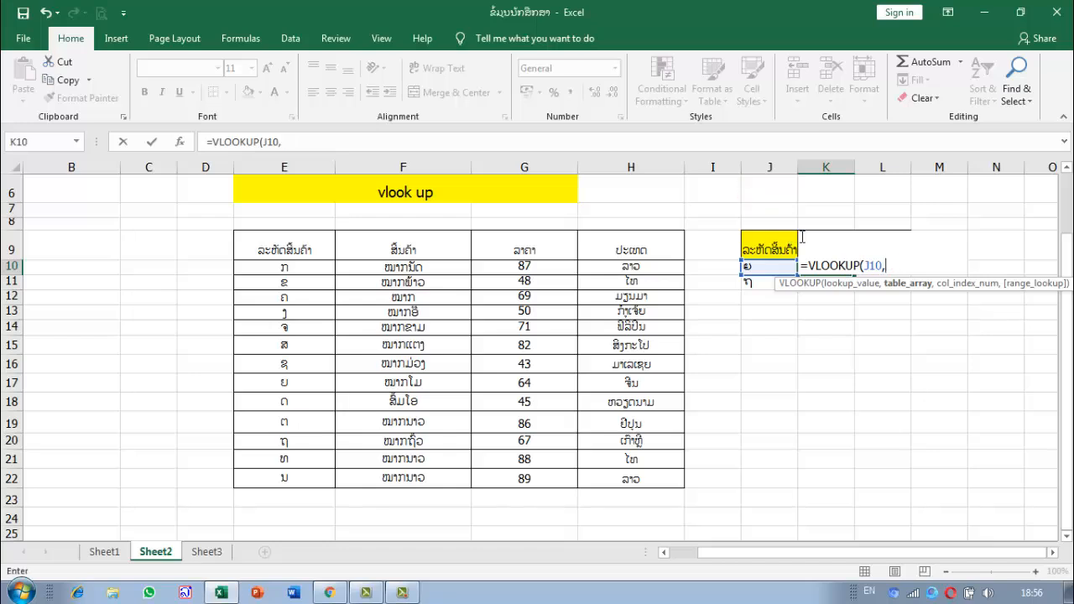
Set the product data range E10:H22 as the table array of the VLOOKUP formula.
left_click(294, 269)
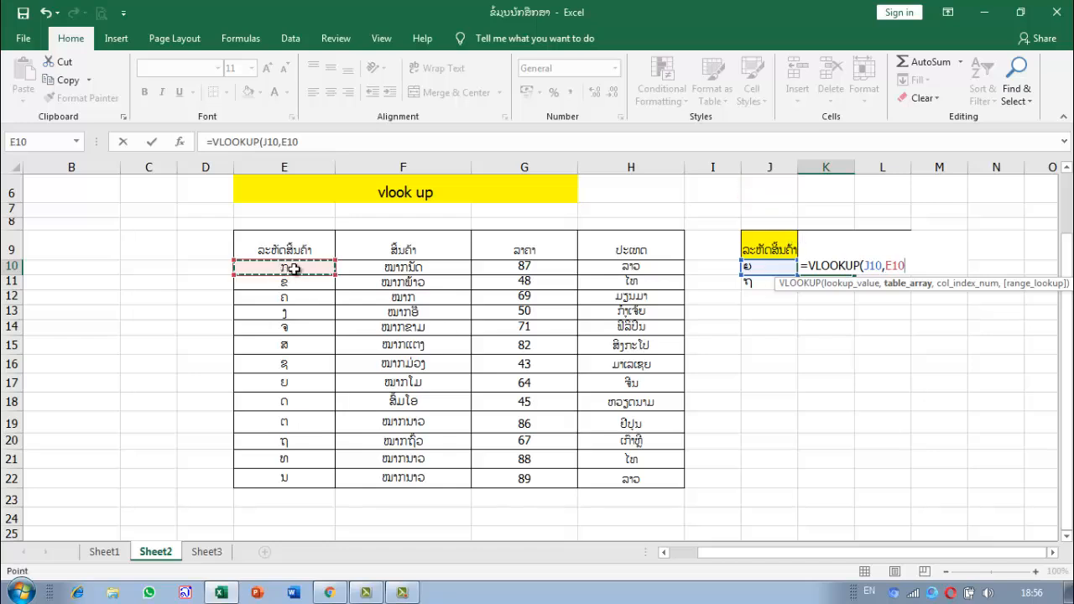
left_click_drag(294, 269, 548, 282)
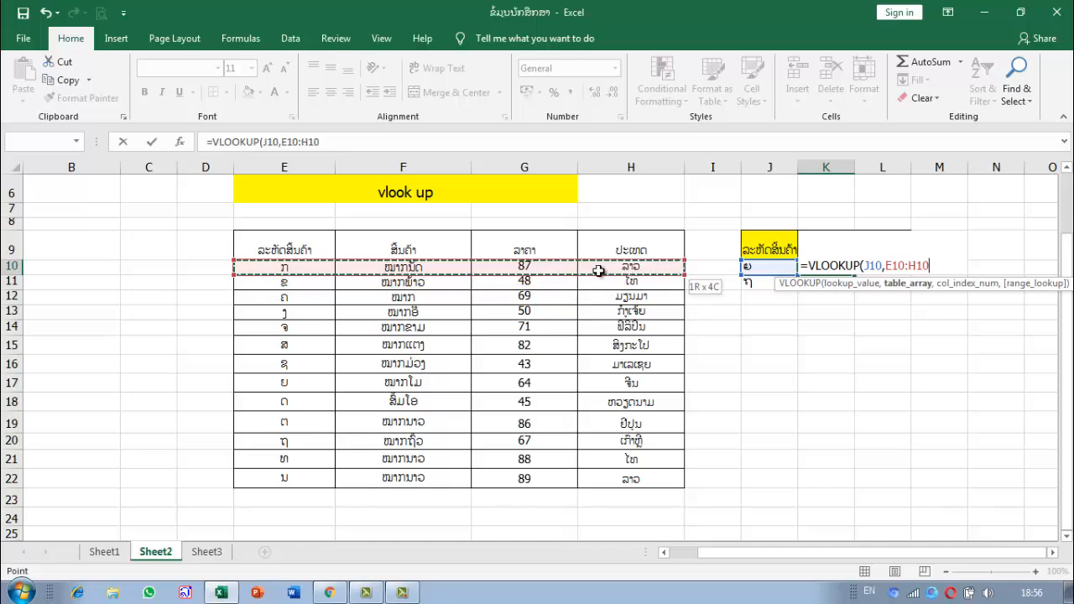
left_click_drag(600, 380, 602, 431)
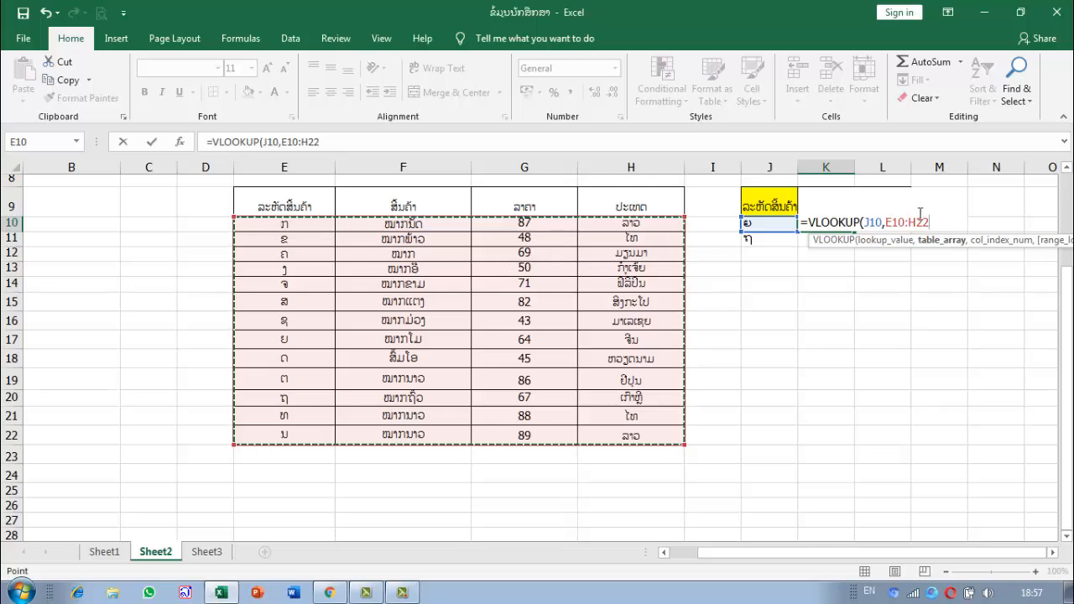
type(",")
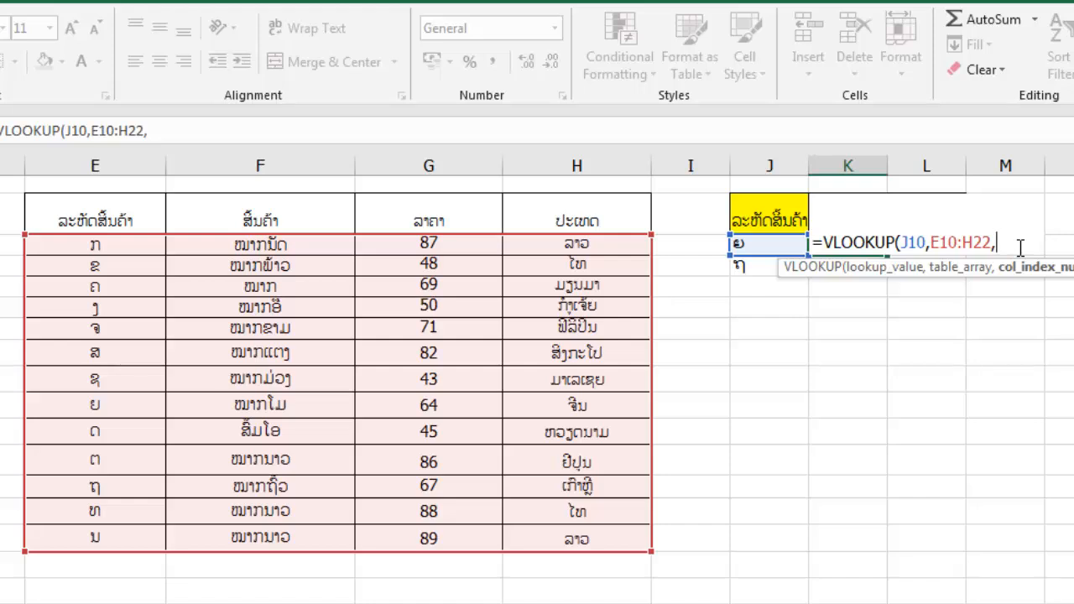
Complete the VLOOKUP formula in K10 with column index 3 and FALSE for an exact match.
type("3,")
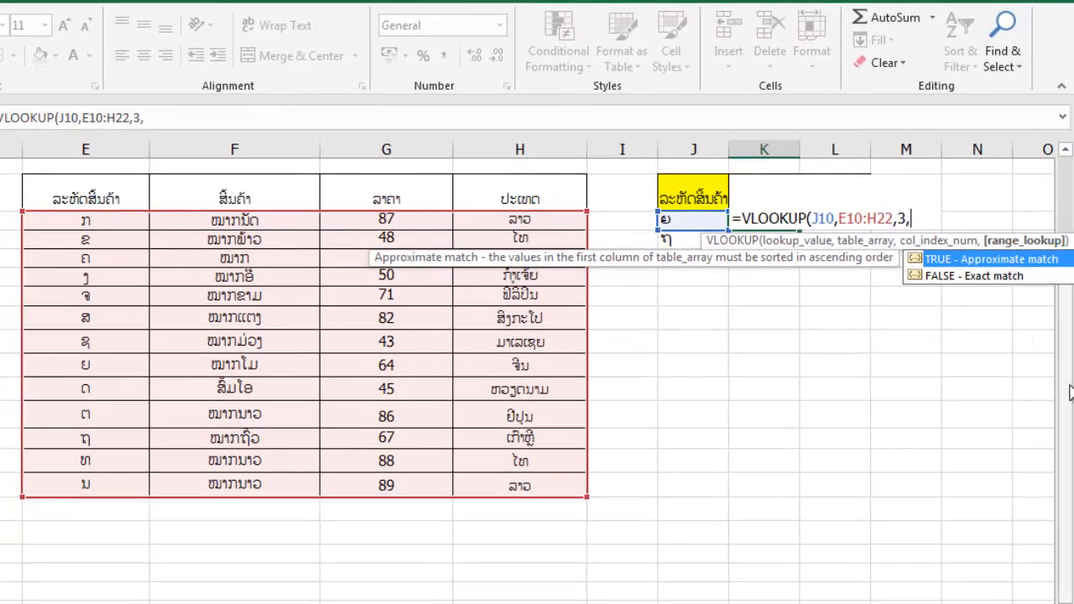
left_click_drag(1071, 403, 1071, 377)
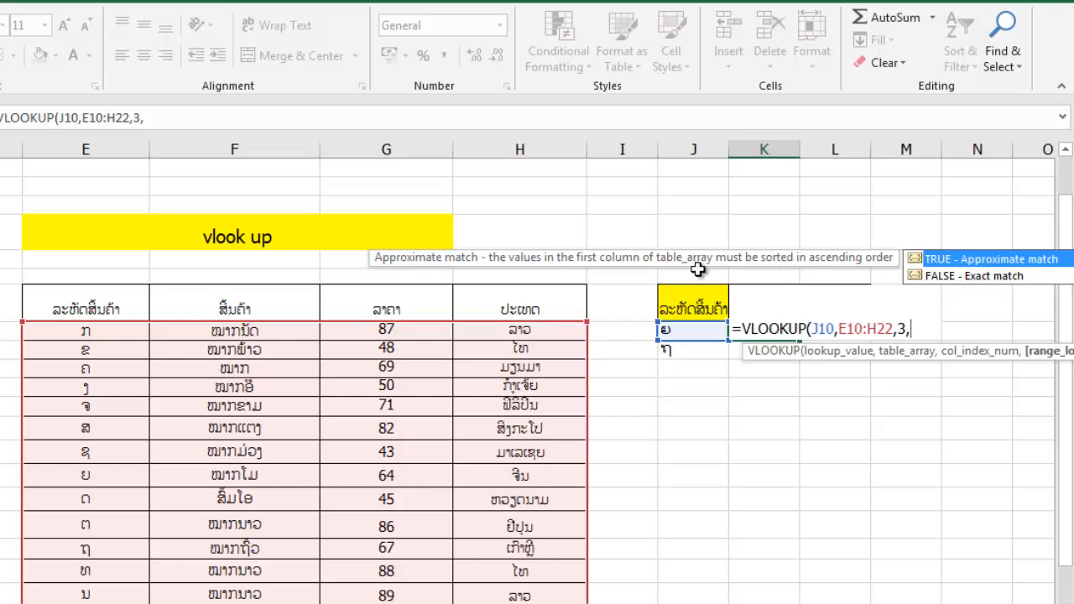
left_click(959, 277)
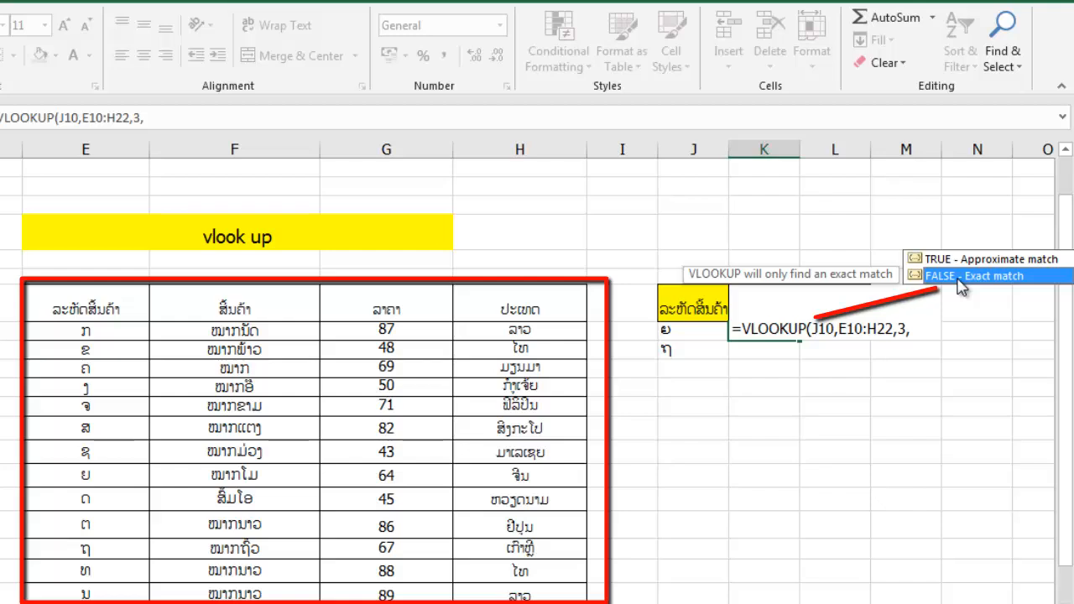
double_click(959, 280)
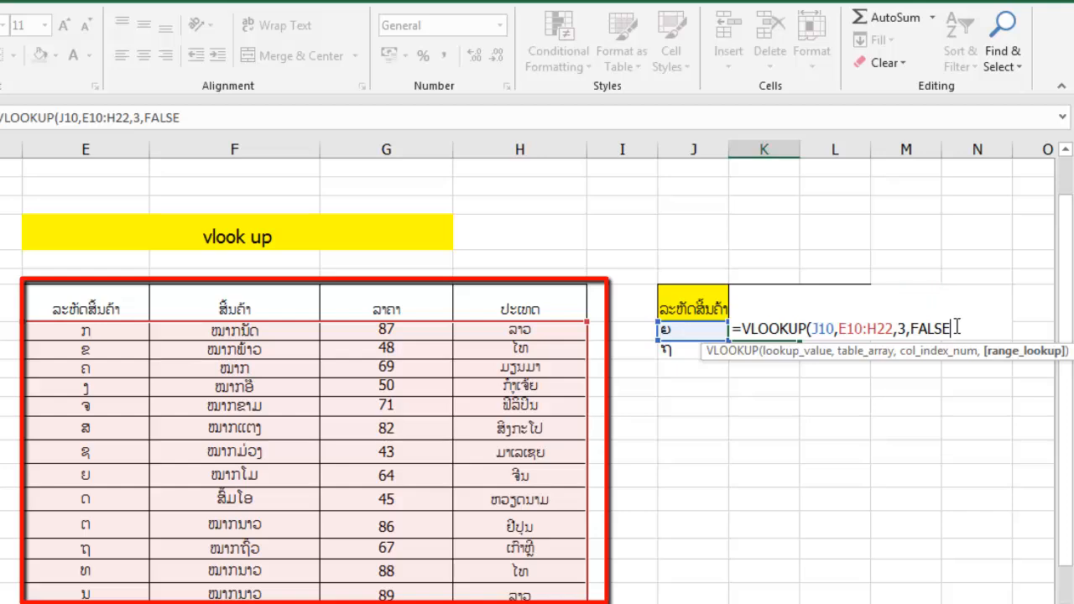
type(")")
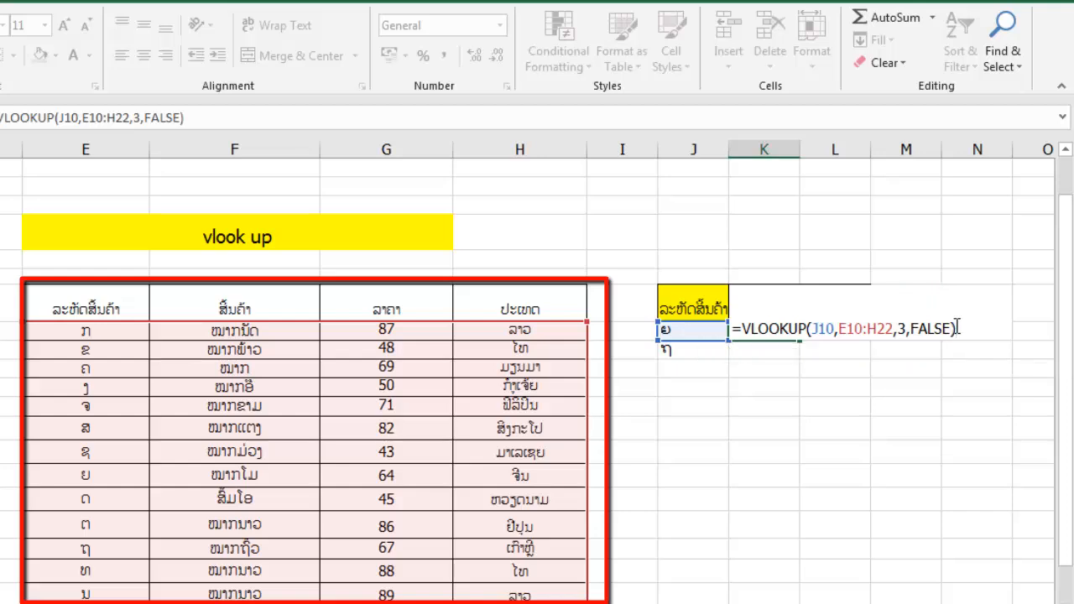
key("Return")
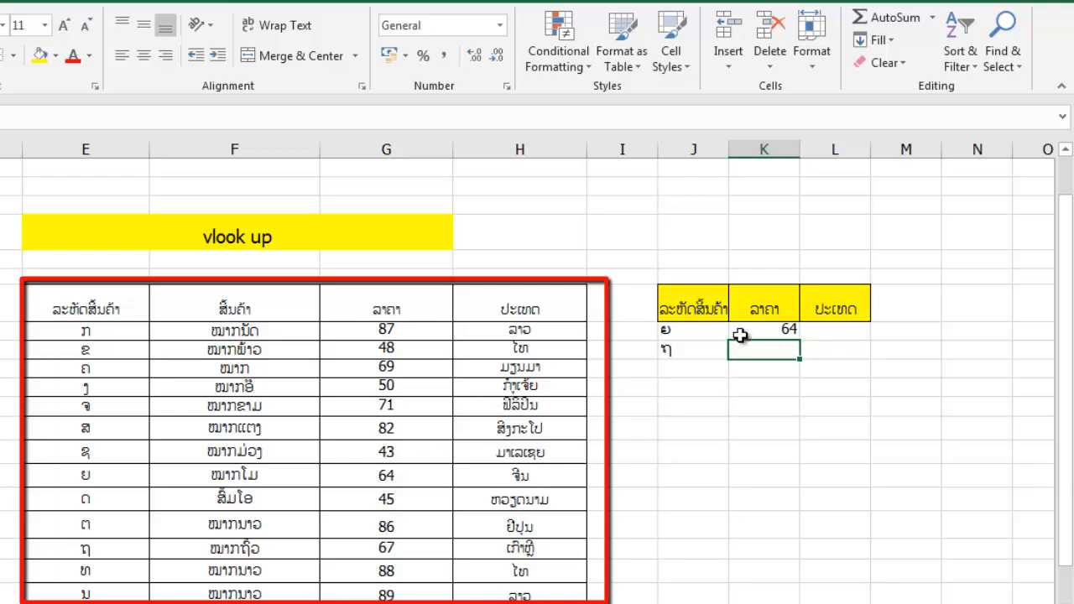
Fill the price formula from K10 down to K11 for the second product code.
left_click(777, 329)
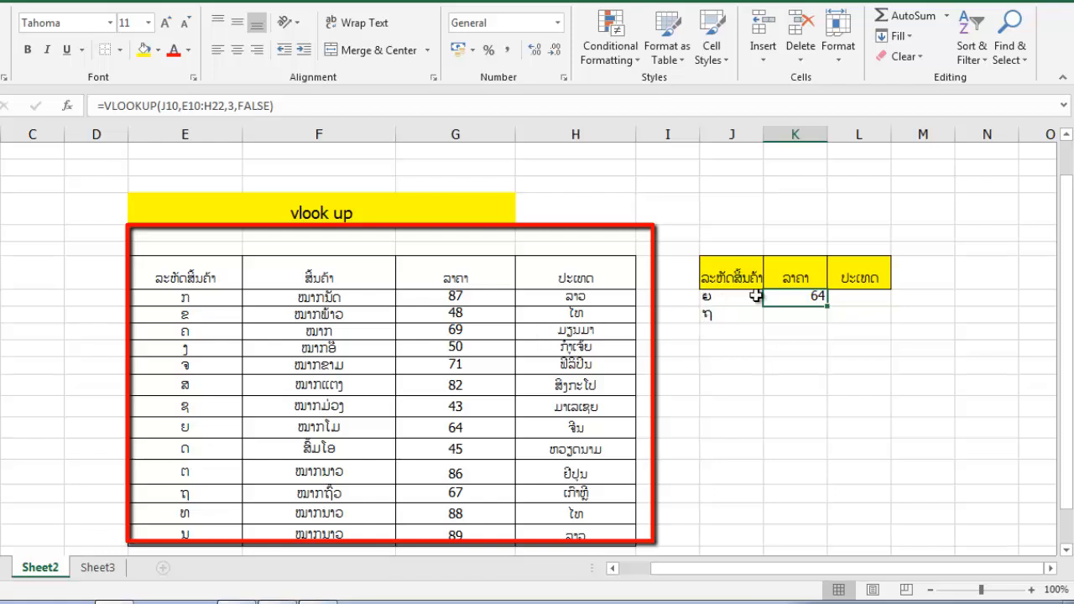
left_click_drag(1067, 241, 1067, 246)
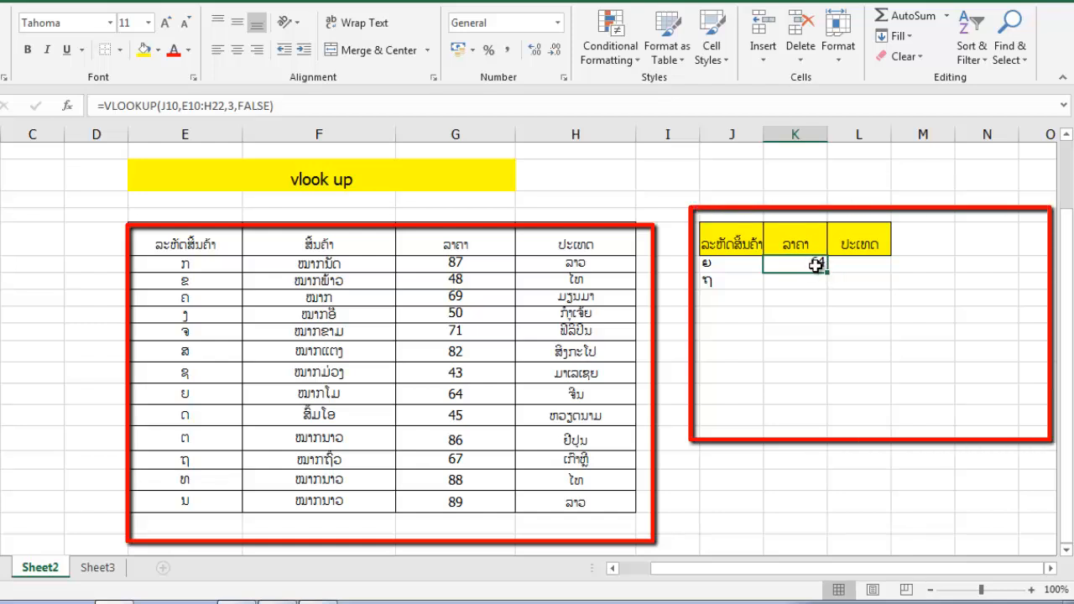
left_click(705, 281)
left_click(807, 264)
left_click_drag(826, 271, 821, 287)
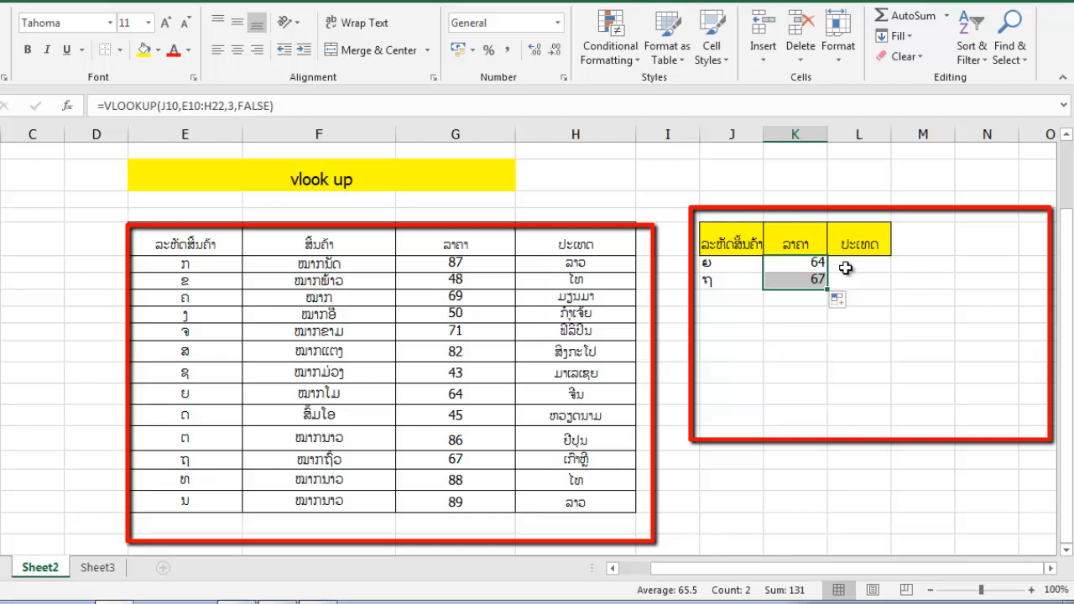
Copy the full VLOOKUP formula text from K10 into the type cell L10.
double_click(810, 263)
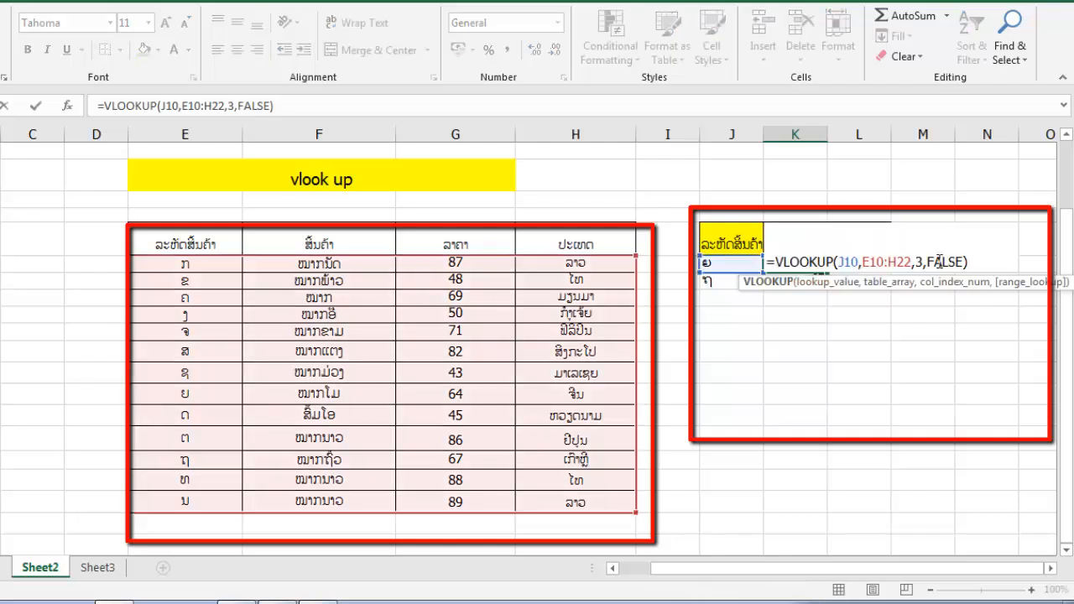
left_click_drag(972, 262, 769, 262)
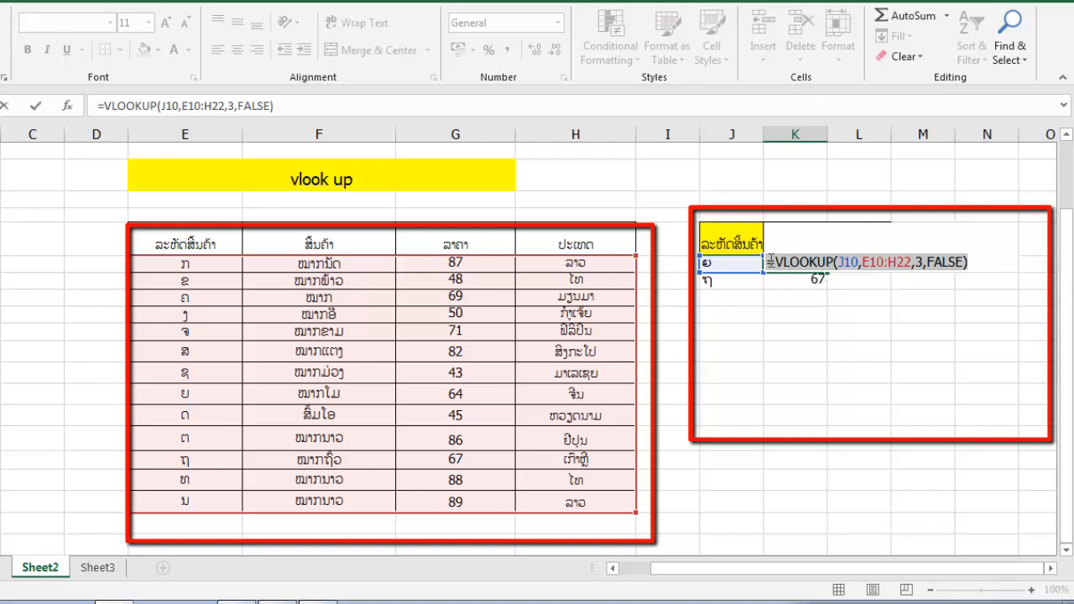
left_click(780, 264)
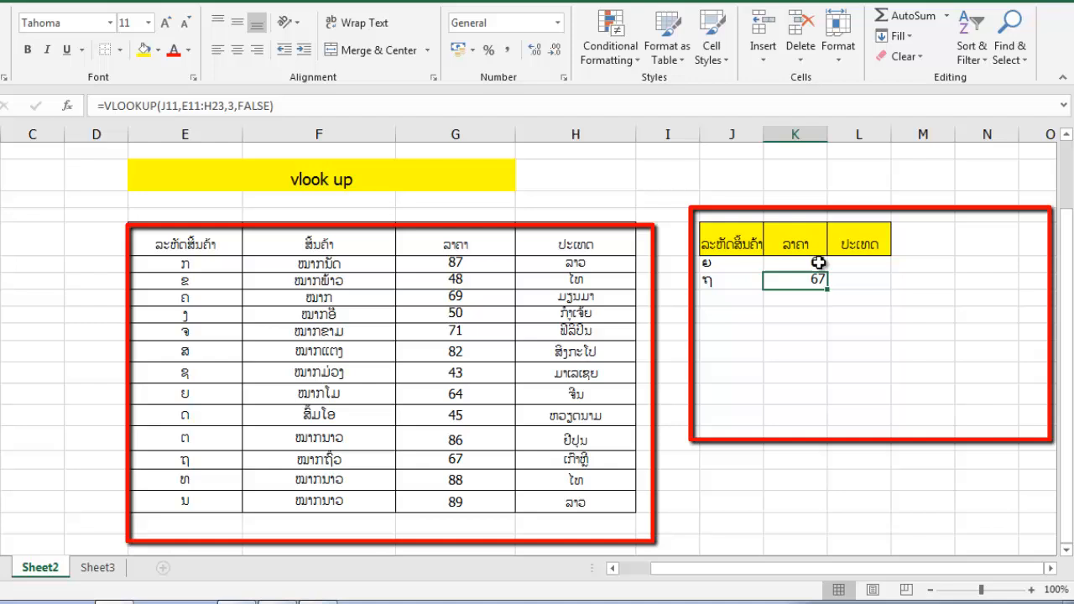
left_click_drag(815, 269, 850, 264)
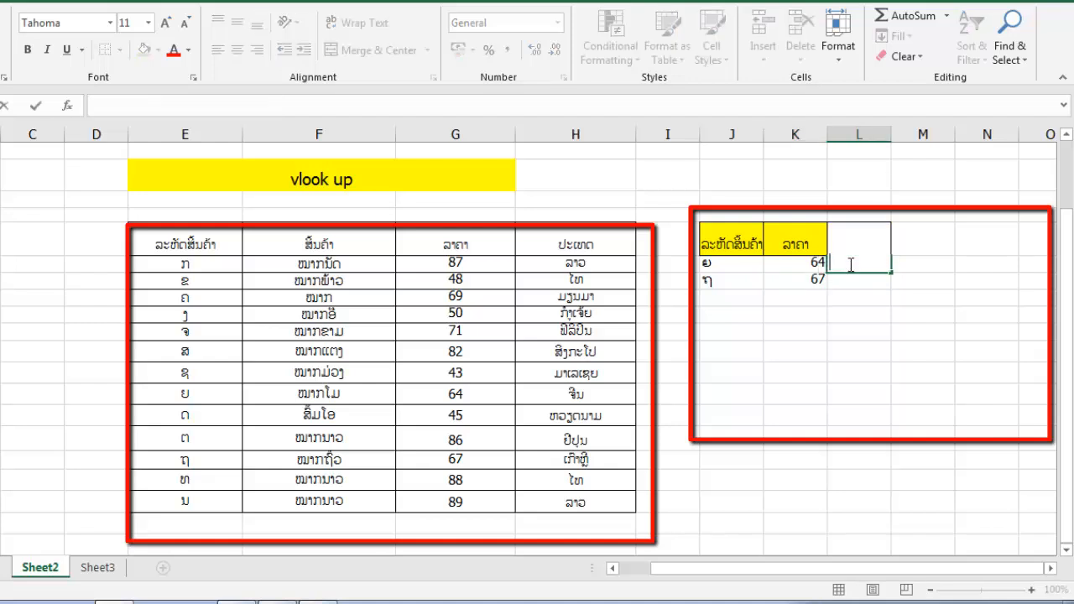
key("ctrl+v")
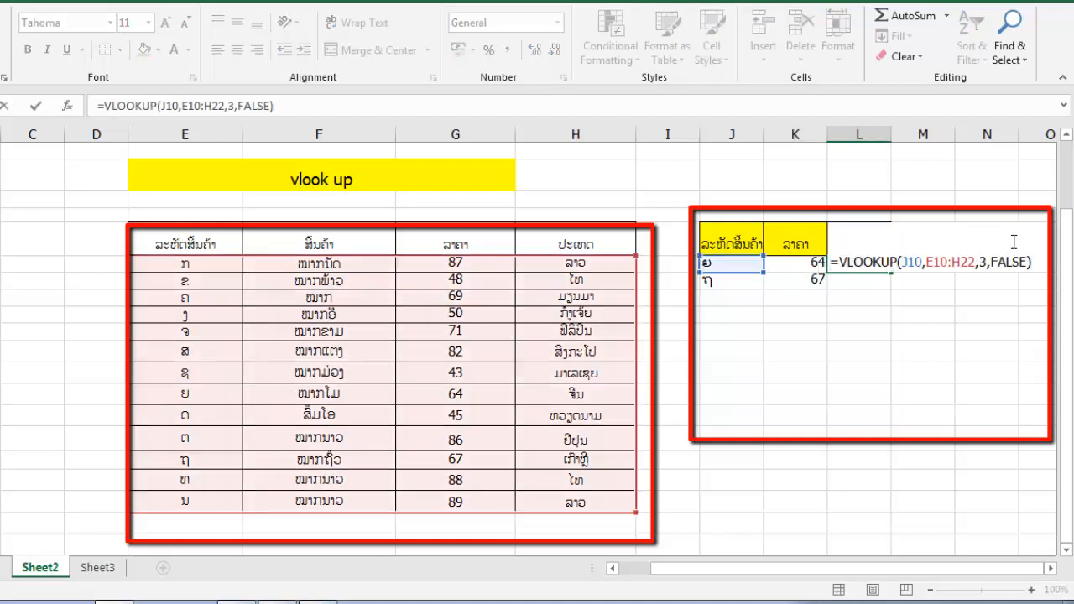
Set the column index of the VLOOKUP formula in L10 to 4.
left_click(989, 262)
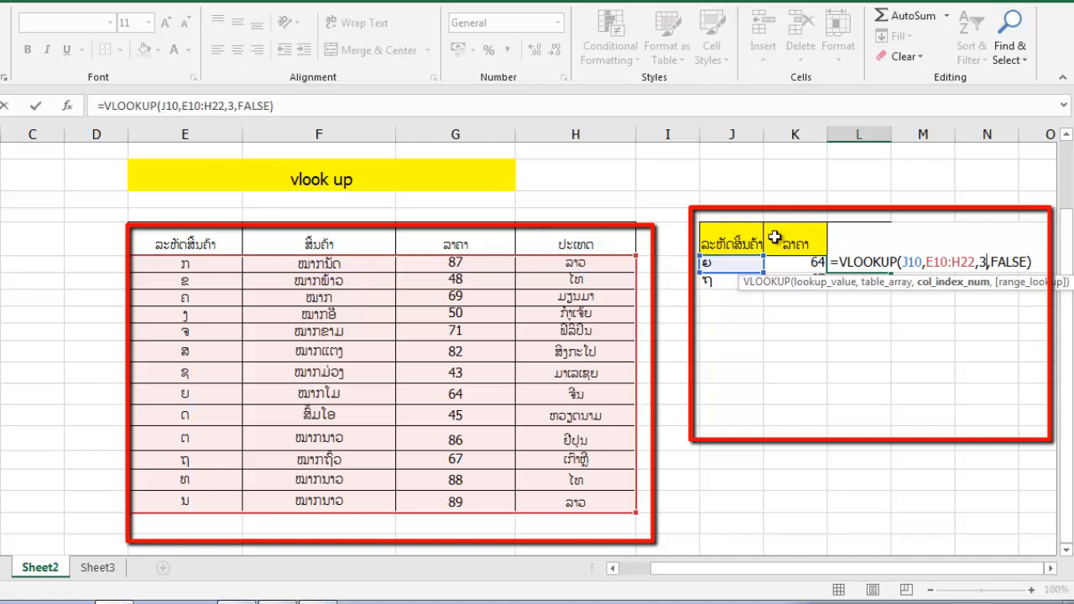
left_click(989, 262)
key("BackSpace")
type("4")
key("Return")
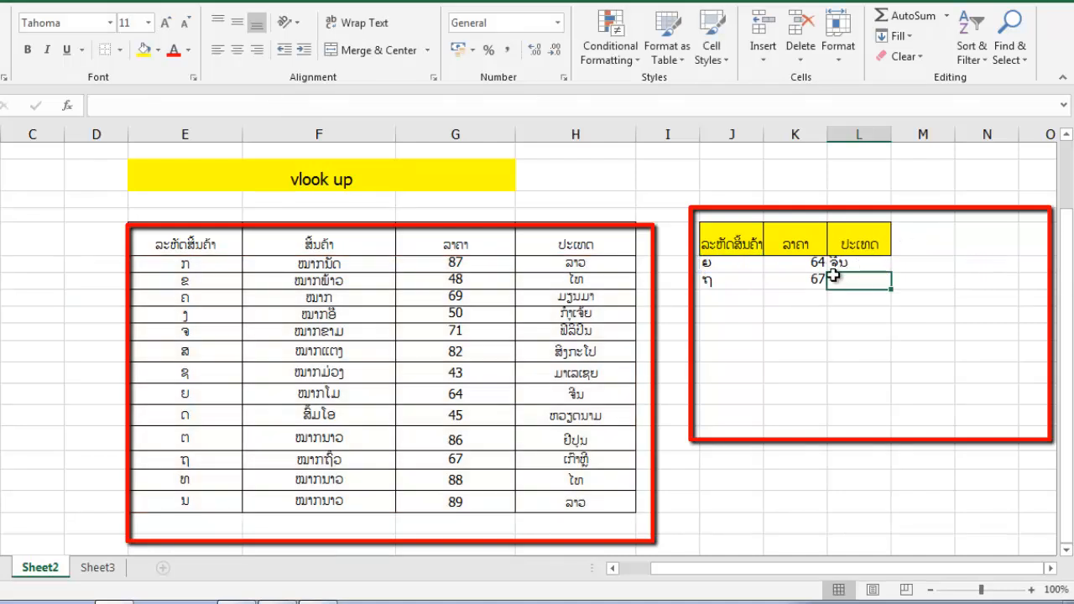
Fill the type formula from L10 down to L11.
left_click_drag(1064, 235, 1067, 299)
key("Up")
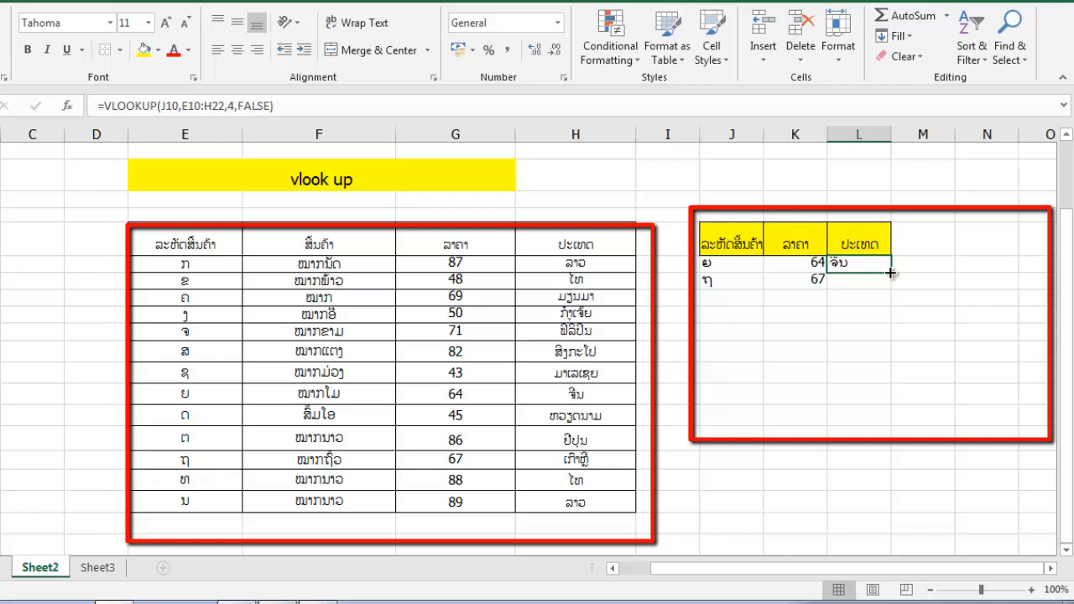
left_click_drag(891, 272, 889, 286)
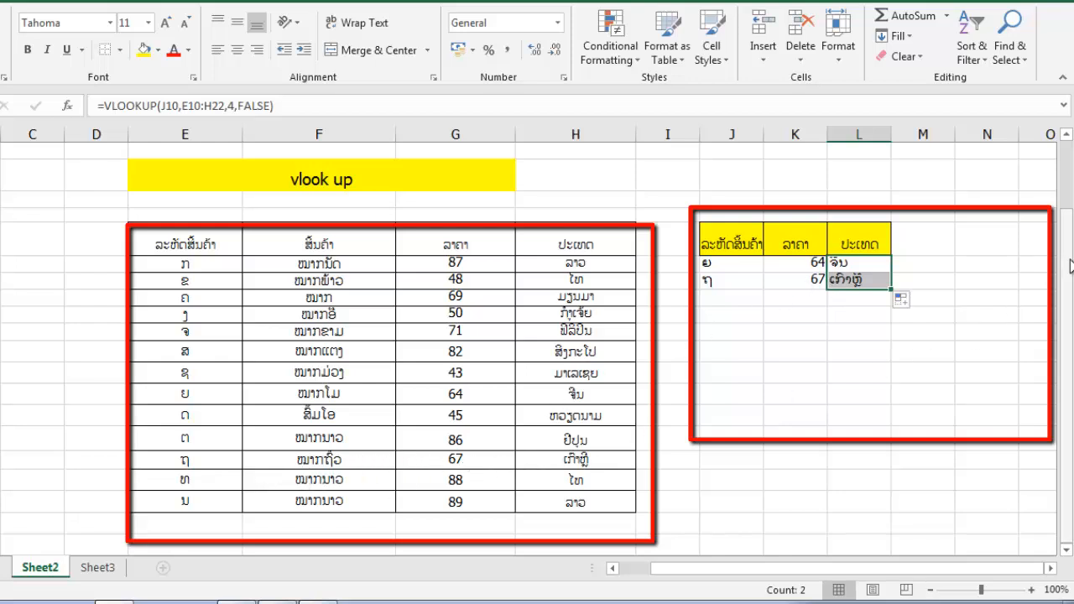
left_click_drag(1068, 279, 1071, 222)
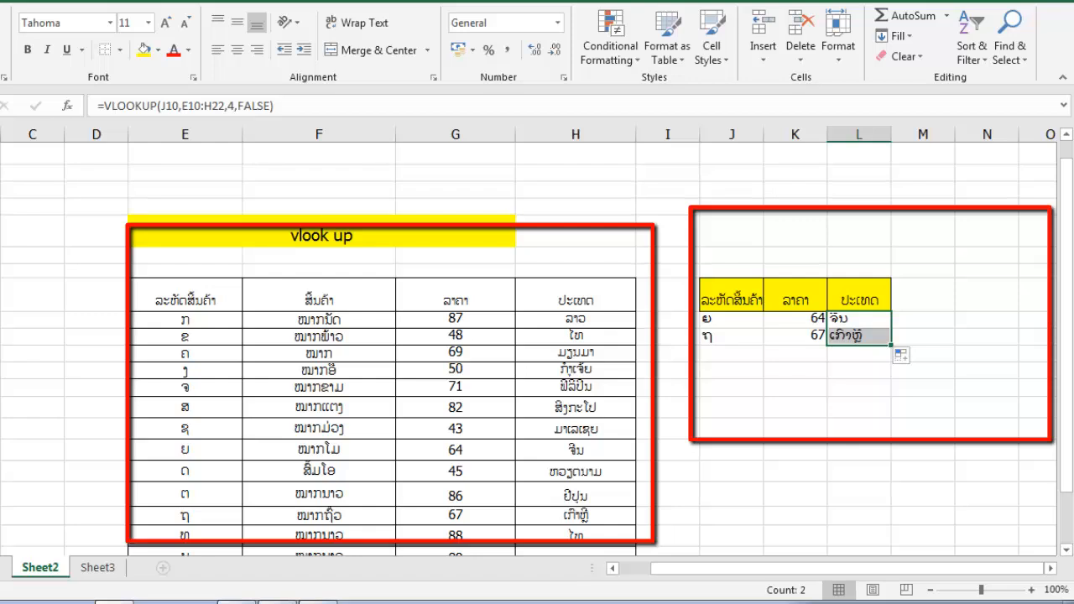
left_click_drag(1067, 267, 1067, 272)
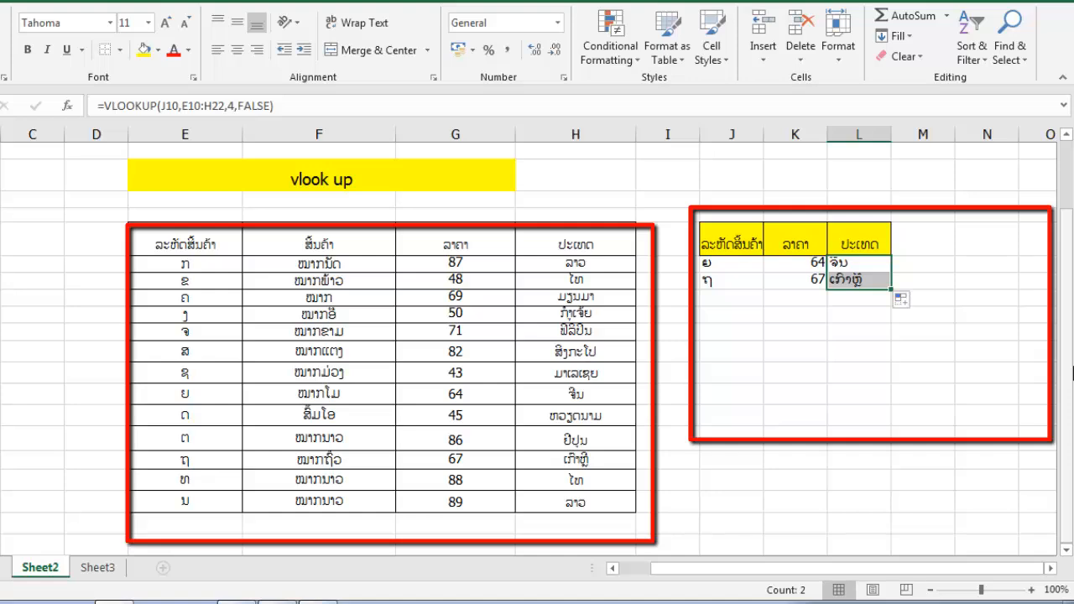
mouse_move(1067, 363)
left_mouse_down()
mouse_move(1065, 289)
mouse_move(1069, 363)
left_mouse_up()
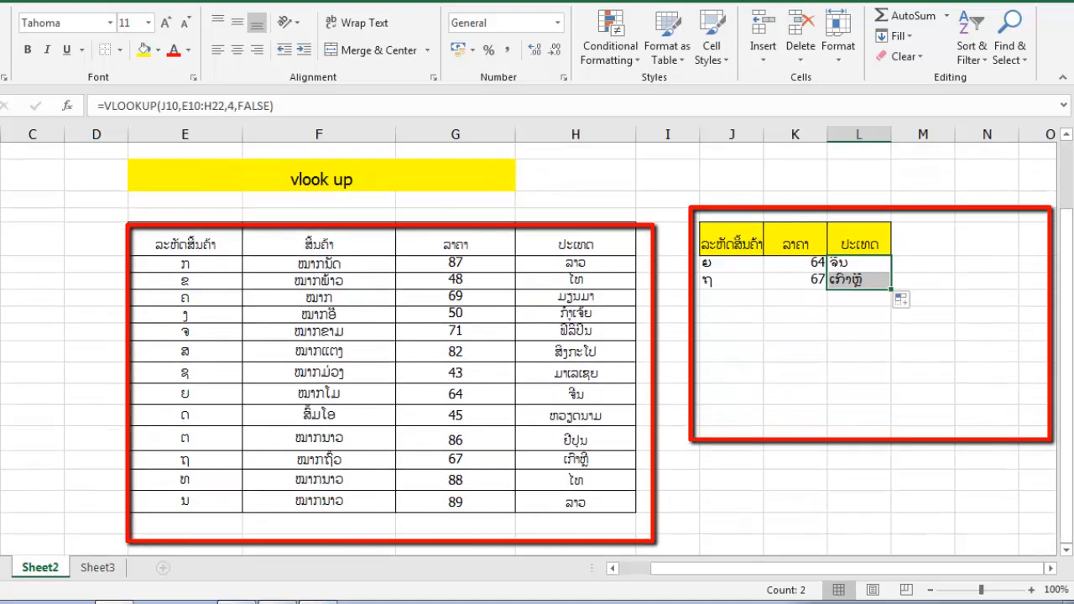
mouse_move(1070, 403)
left_mouse_down()
mouse_move(1071, 339)
mouse_move(1071, 411)
left_mouse_up()
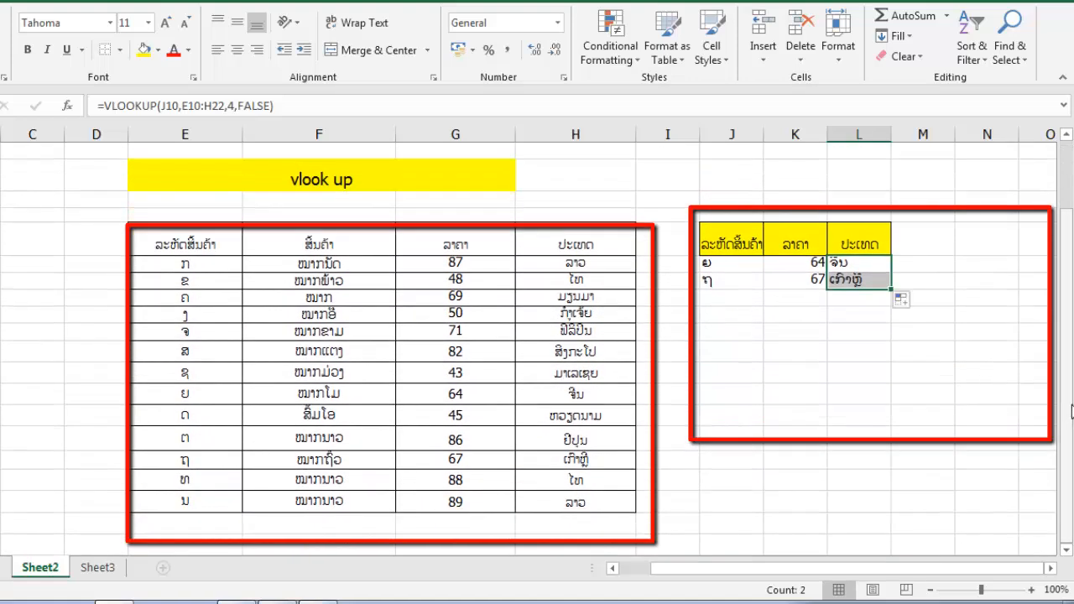